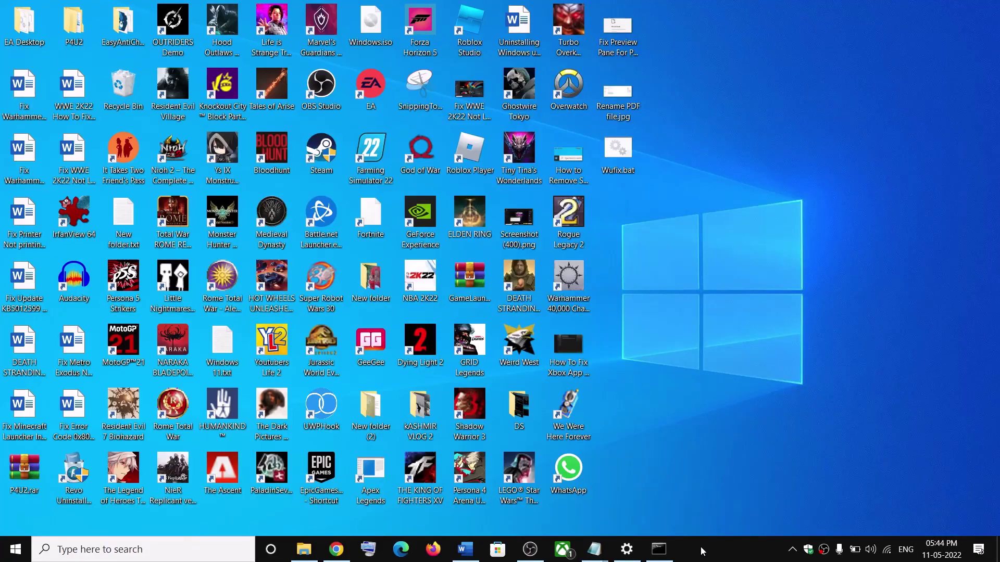
Glance at the Word fix notes, then return to the Settings update history list.
left_click(626, 549)
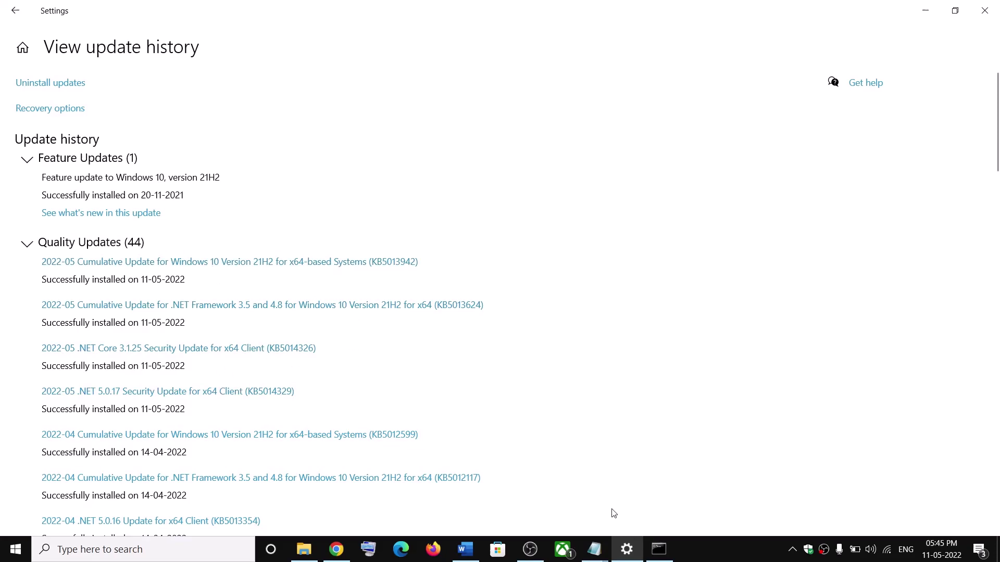
left_click(465, 549)
left_click(599, 282)
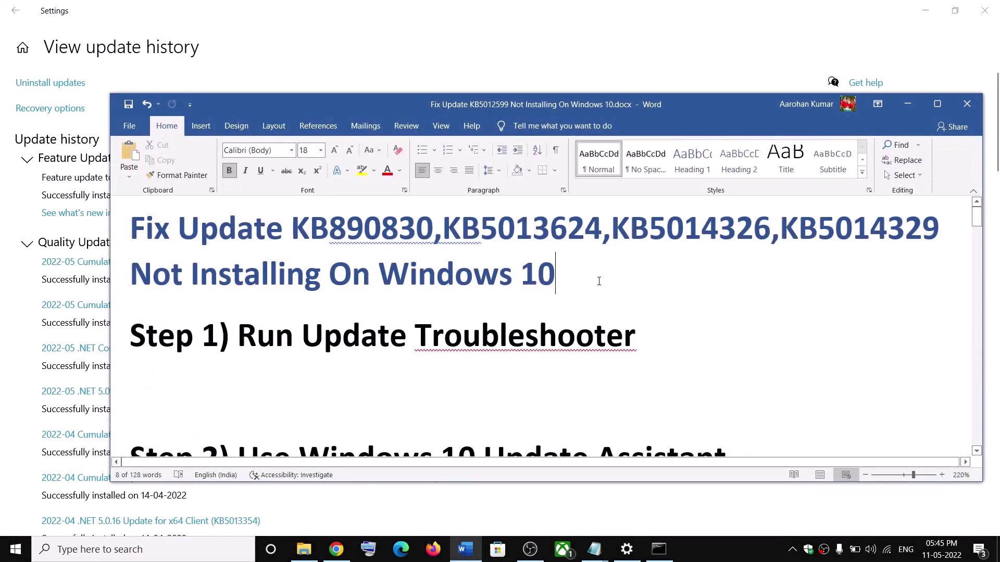
left_click(465, 550)
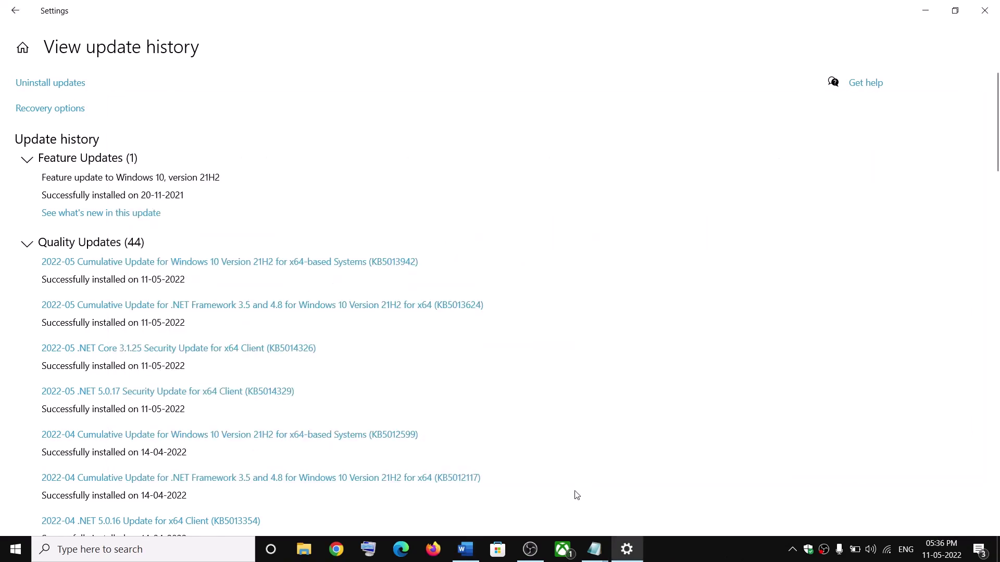
Run the Windows Update troubleshooter from Update & Security > Troubleshoot > Additional troubleshooters.
left_click(465, 549)
left_click_drag(238, 336, 651, 325)
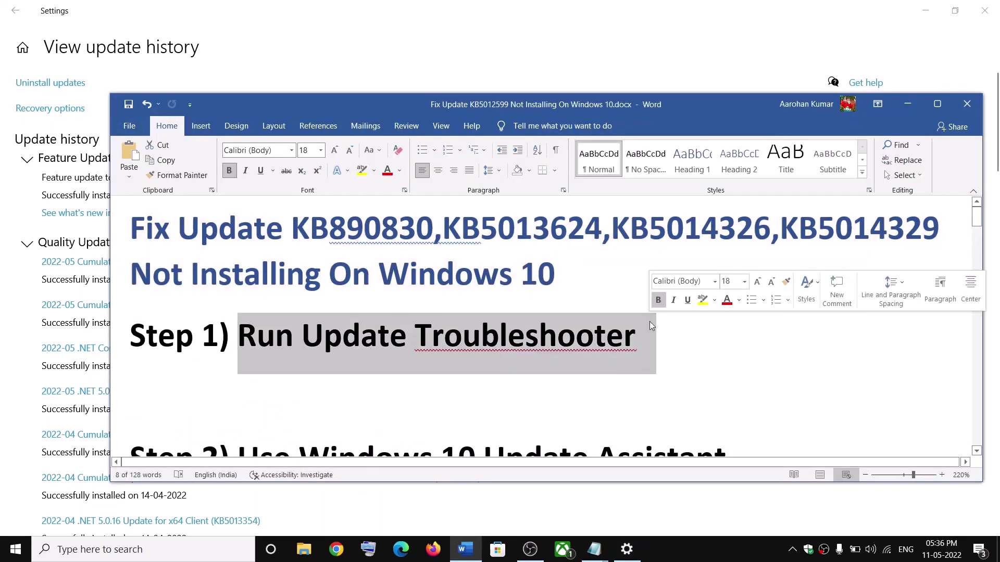
left_click(14, 549)
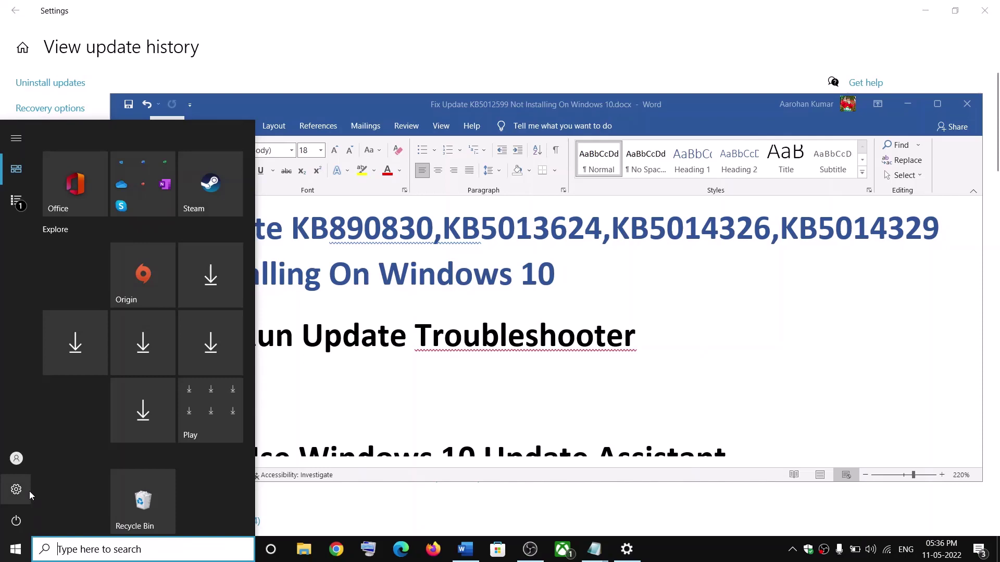
left_click(30, 495)
left_click(22, 48)
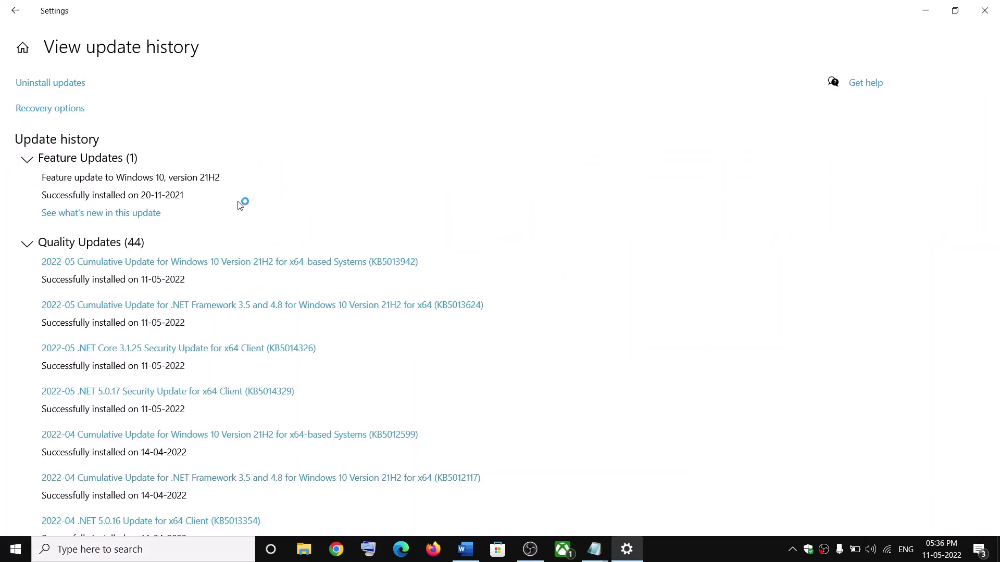
left_click(512, 367)
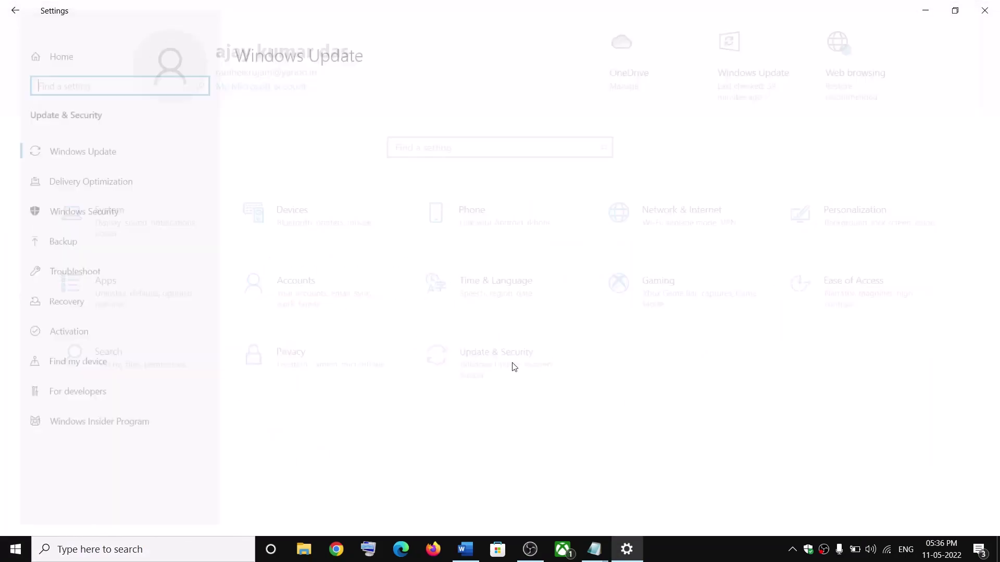
left_click(119, 274)
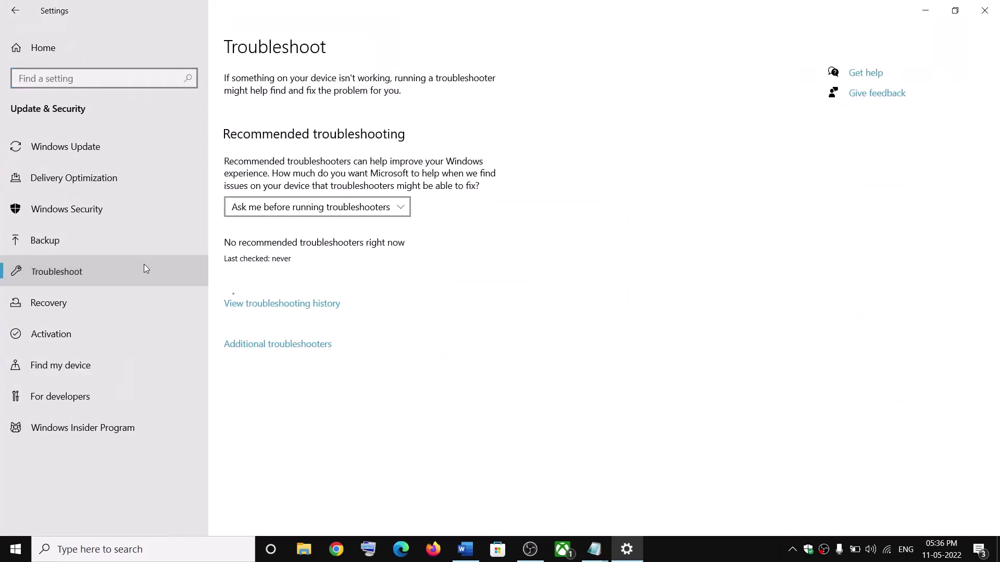
left_click(290, 350)
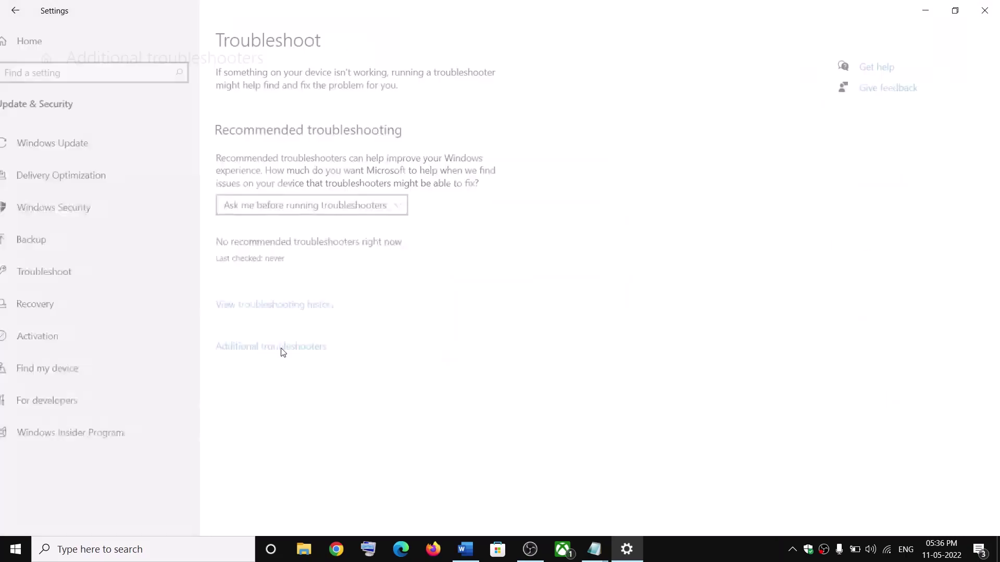
left_click(120, 250)
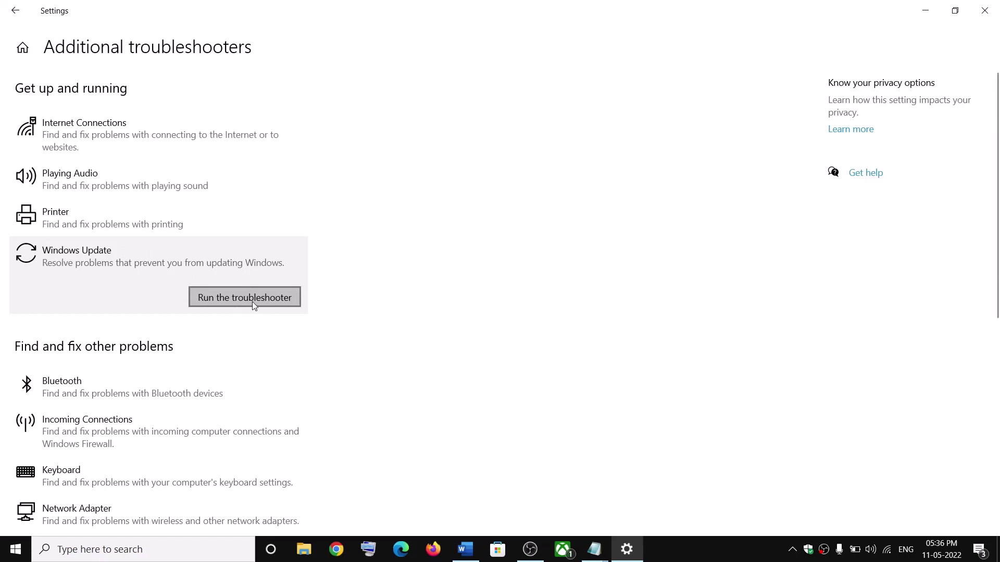
left_click(252, 301)
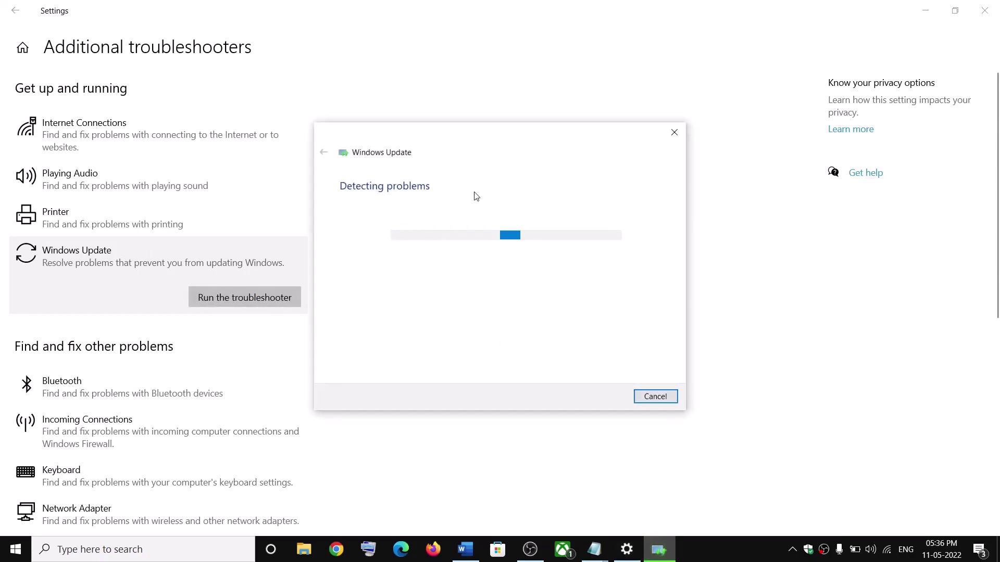
Open the Start menu's power options, then dismiss them and return to Settings.
key("super")
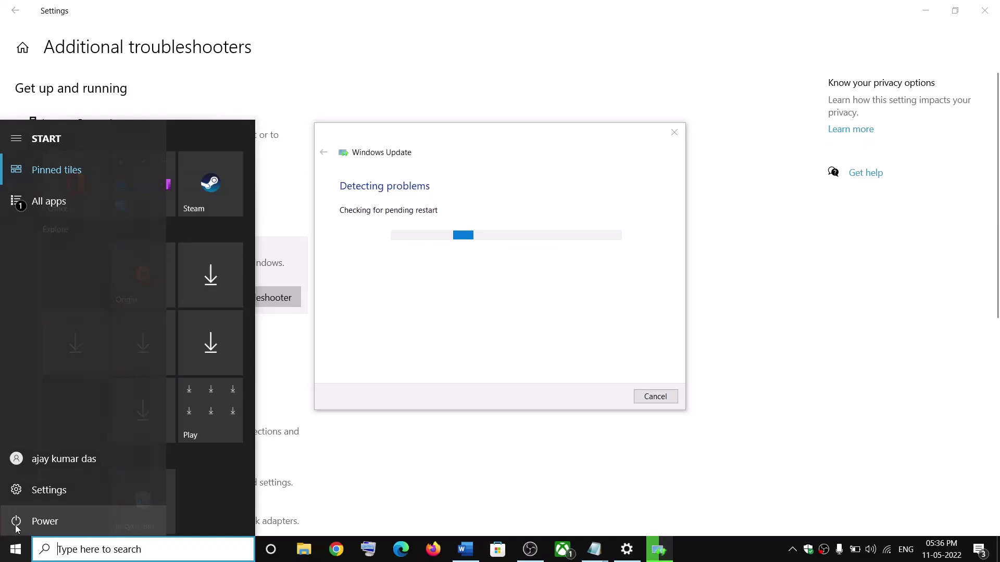
left_click(18, 521)
left_click(493, 183)
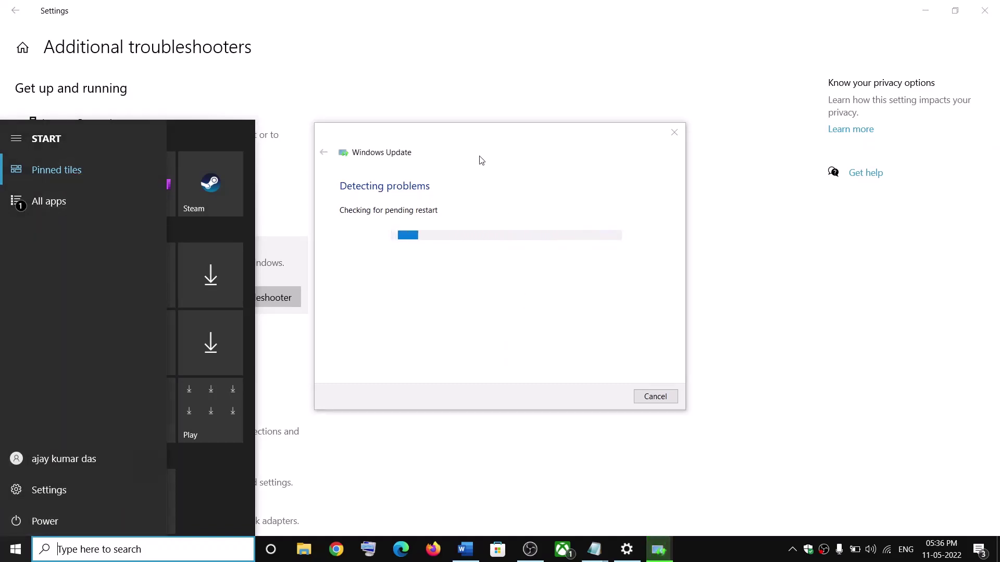
left_click(798, 464)
Copy the Windows 10 download link from the Word fix notes.
left_click(469, 558)
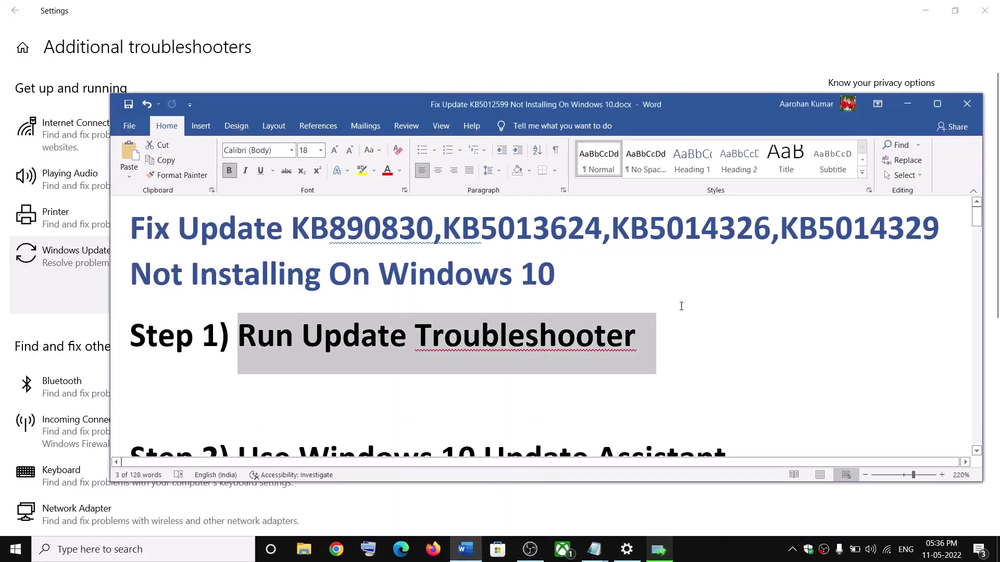
scroll(342, 396, "down", 2)
scroll(342, 397, "down", 1)
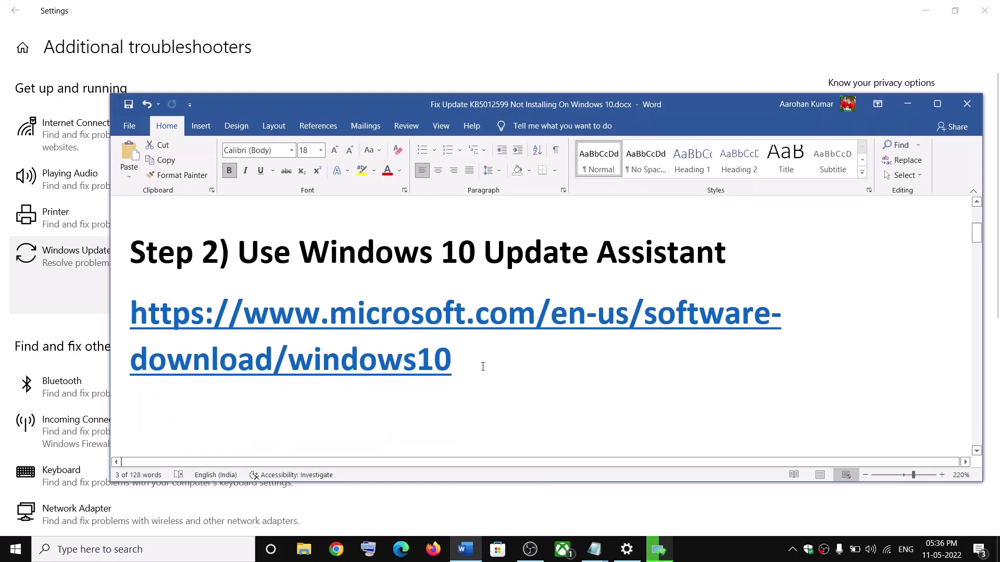
left_click_drag(479, 364, 199, 332)
key("ctrl+c")
right_click(229, 359)
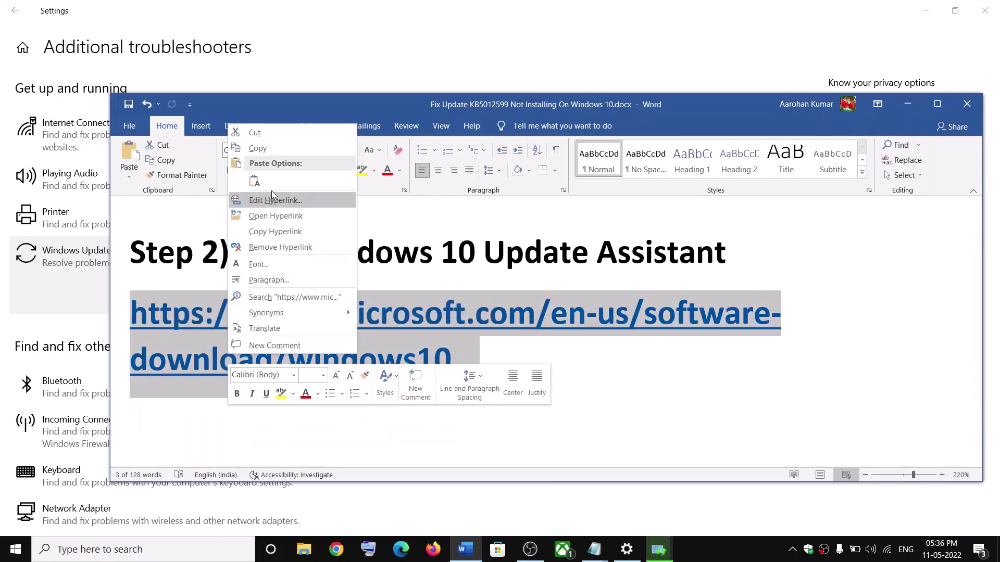
left_click(258, 155)
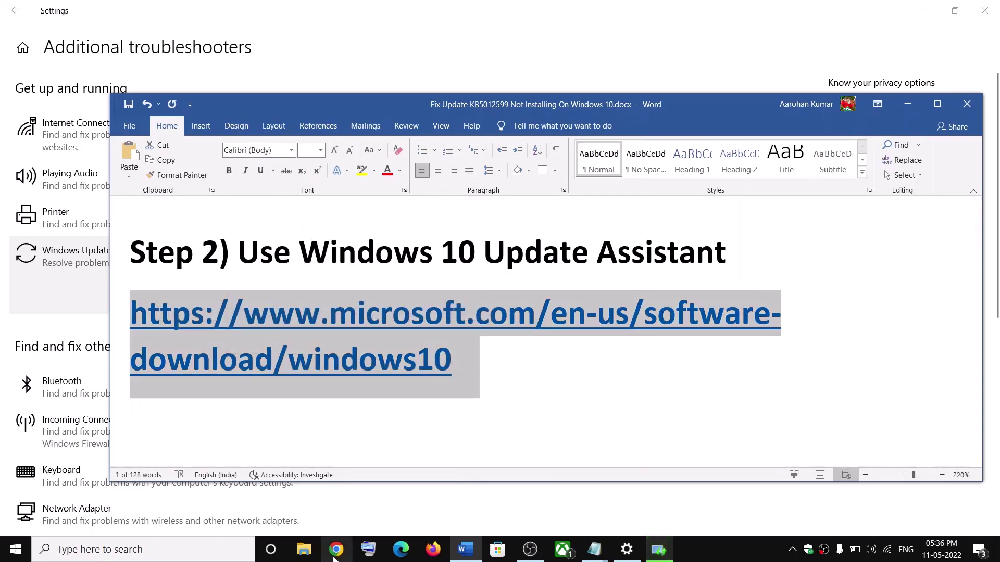
Load the Microsoft Windows 10 page in Chrome, download the Update Assistant and run it.
left_click(436, 450)
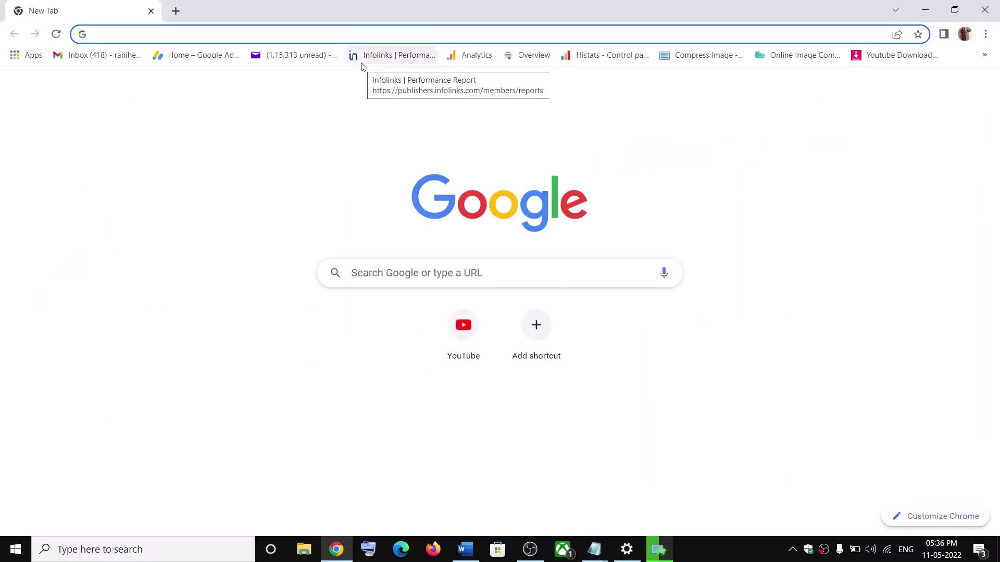
key("ctrl+v")
key("Return")
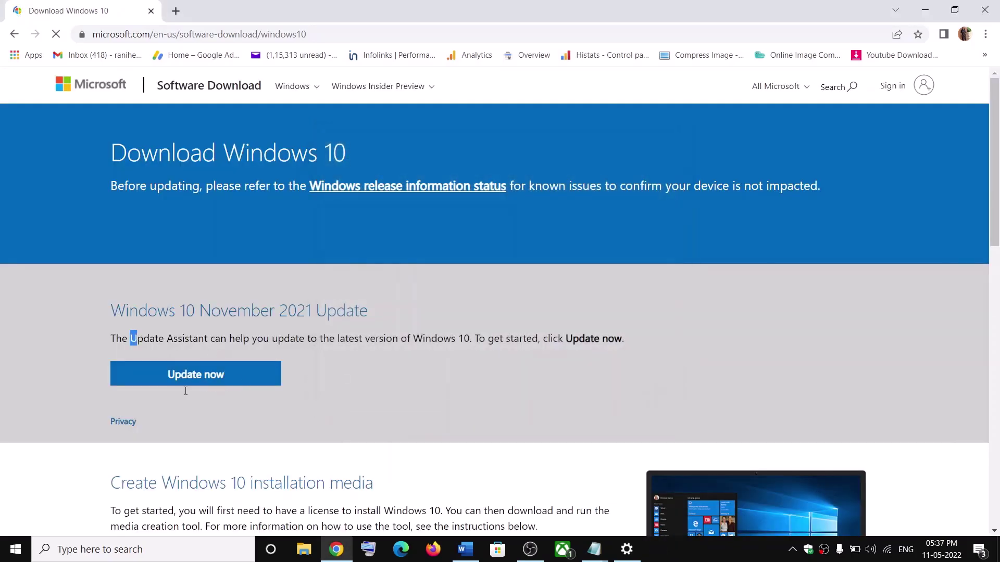
left_click_drag(186, 391, 200, 382)
left_click(200, 381)
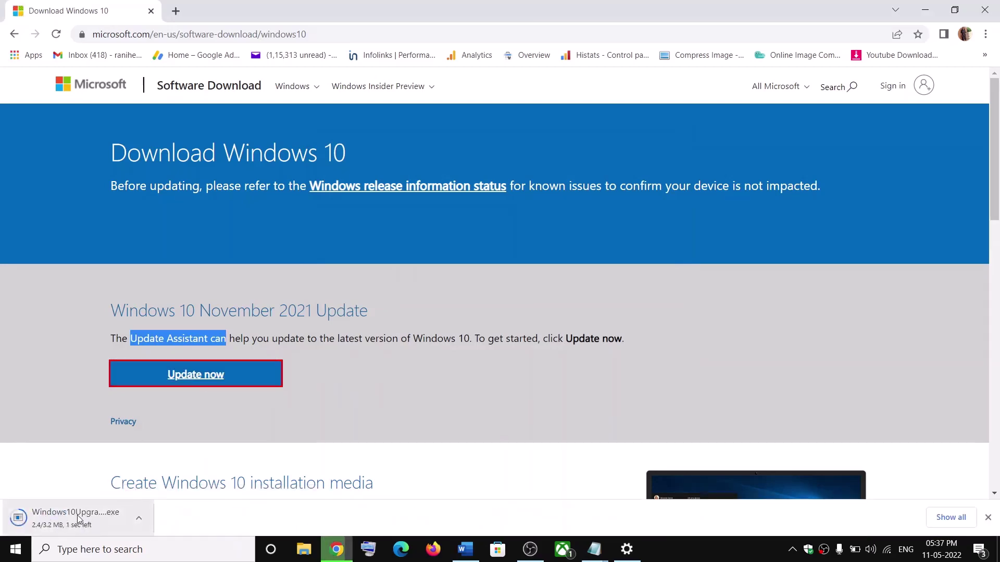
left_click(62, 523)
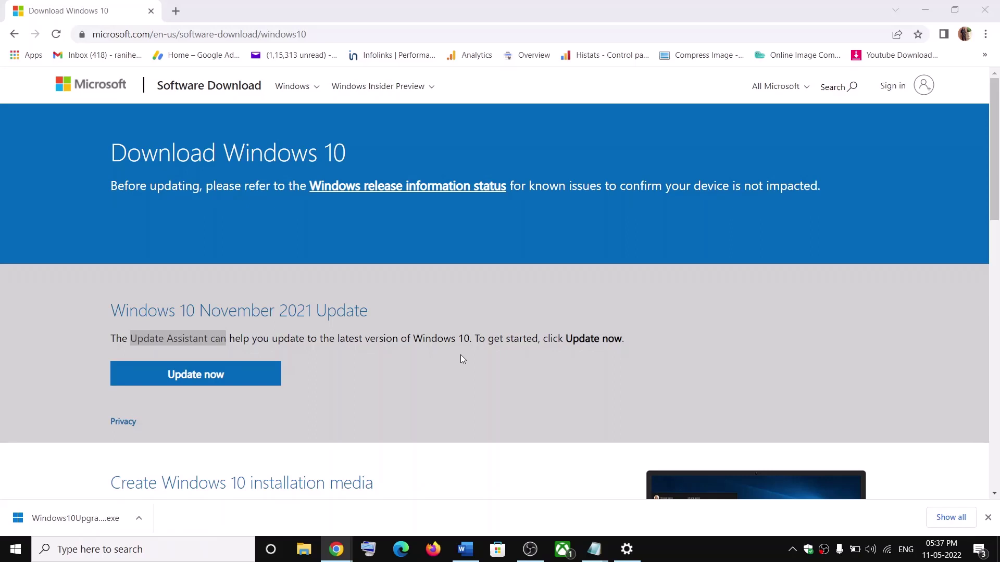
left_click(553, 392)
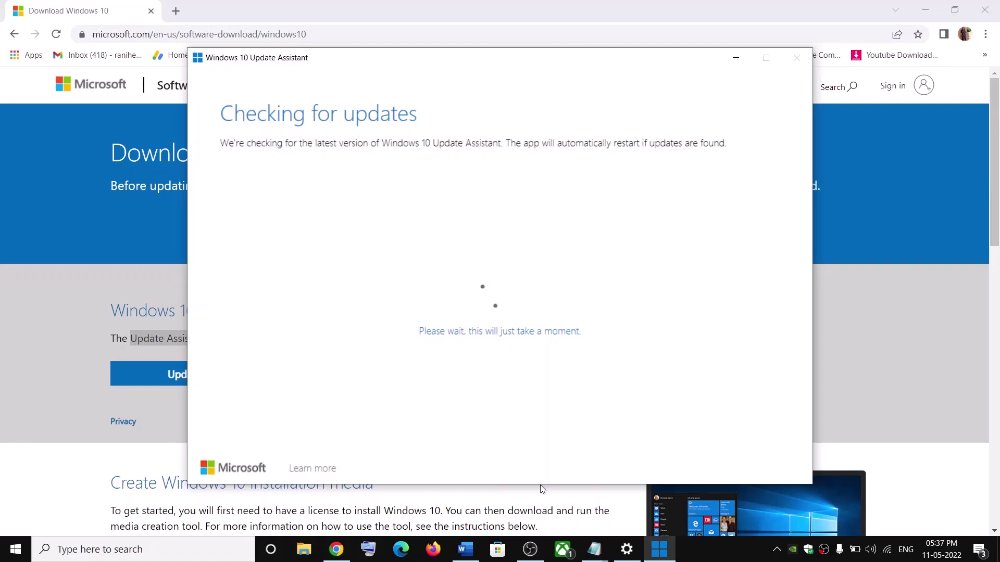
Bring the Word notes forward at Step 3 while Update Assistant checks for updates.
left_click(465, 549)
Scroll the notes to the Step 3 reset commands and close the Update Assistant window.
scroll(386, 347, "down", 3)
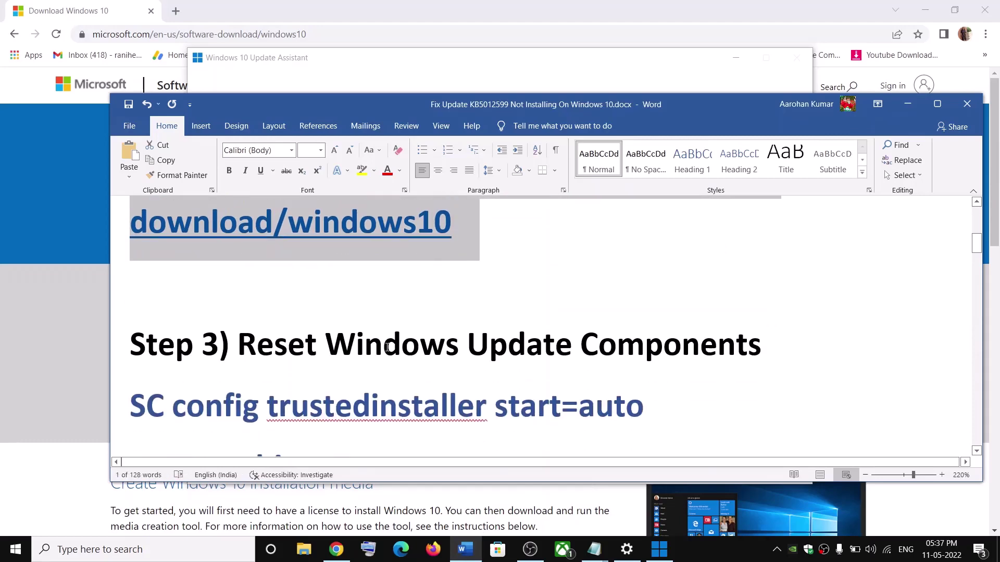
scroll(387, 348, "down", 2)
left_click_drag(238, 275, 763, 283)
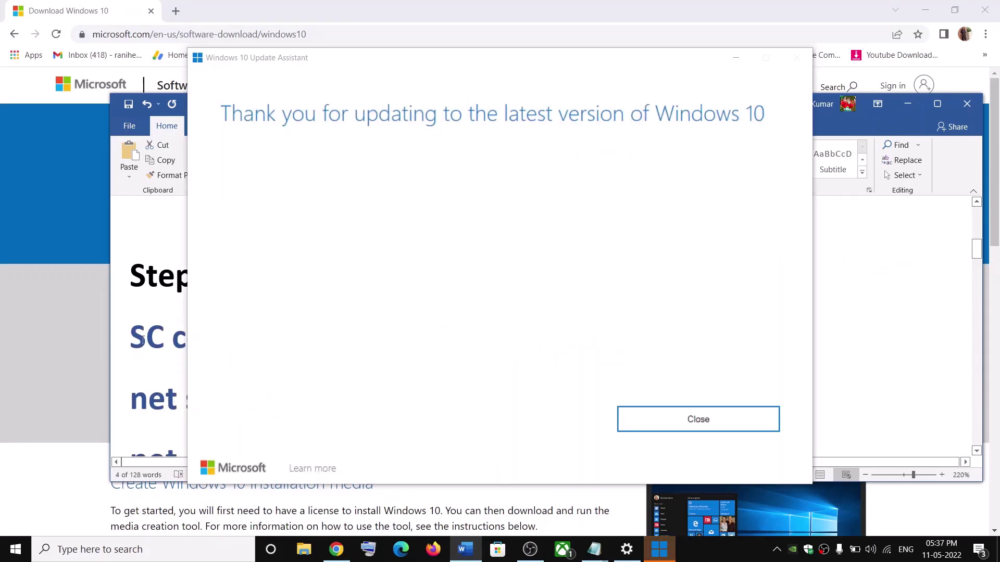
left_click_drag(144, 340, 190, 419)
left_click(709, 429)
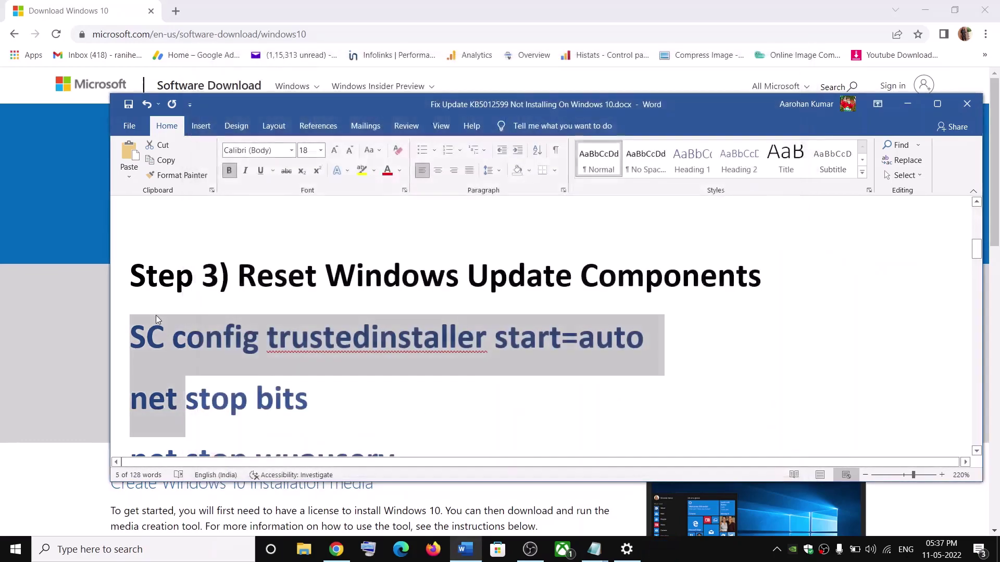
Copy the reset commands from SC config through net start appidsvc.
left_click_drag(139, 329, 351, 477)
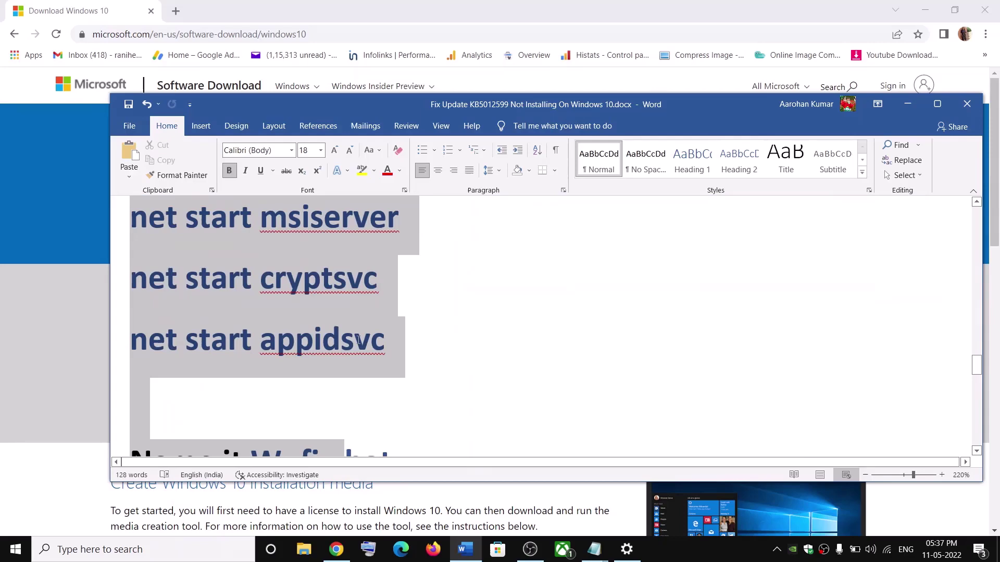
left_click_drag(351, 477, 425, 307)
right_click(274, 301)
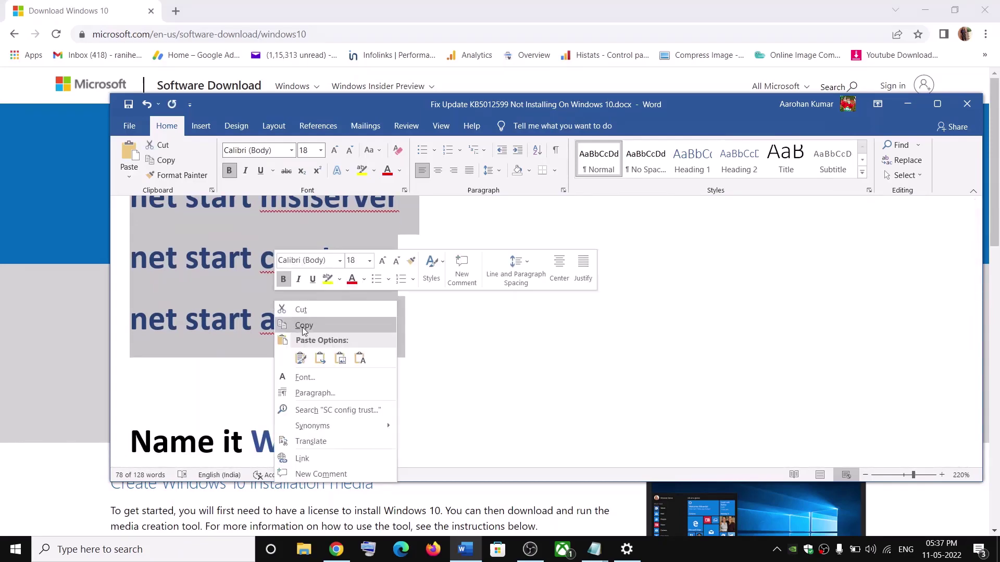
left_click(299, 326)
left_click(220, 548)
Open a new Notepad via search 'notep' and paste the reset commands into it.
type("n")
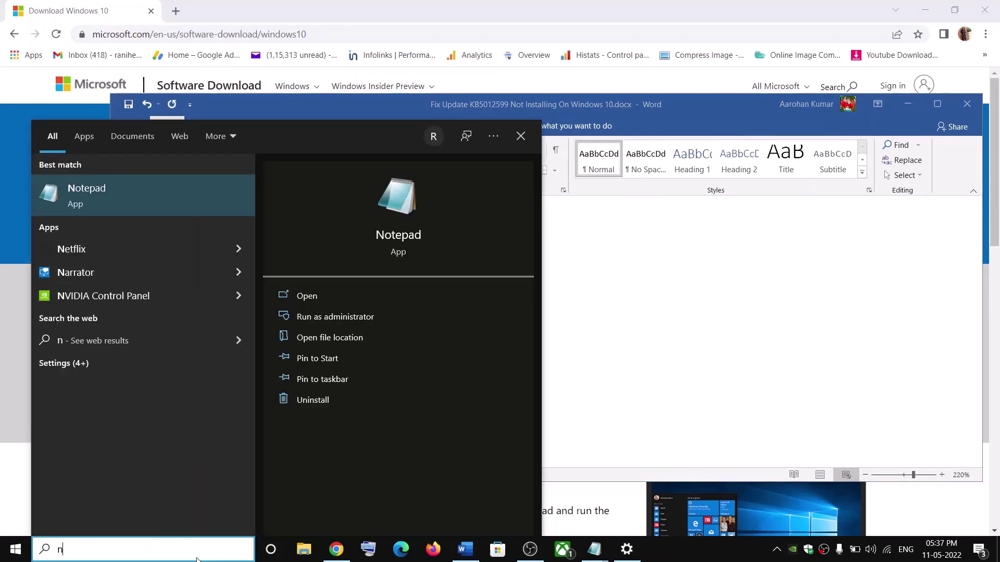
type("ote")
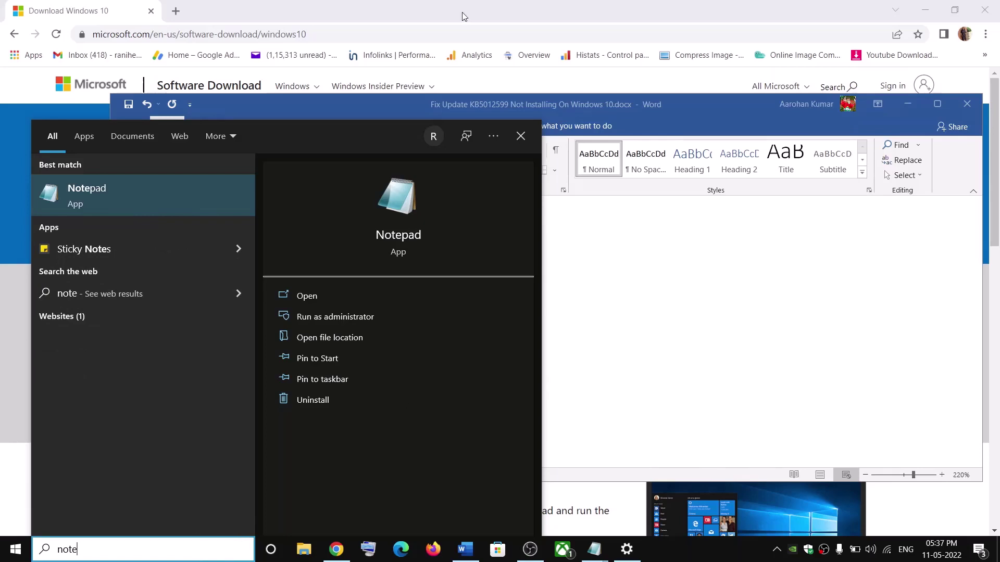
type("p")
left_click(168, 179)
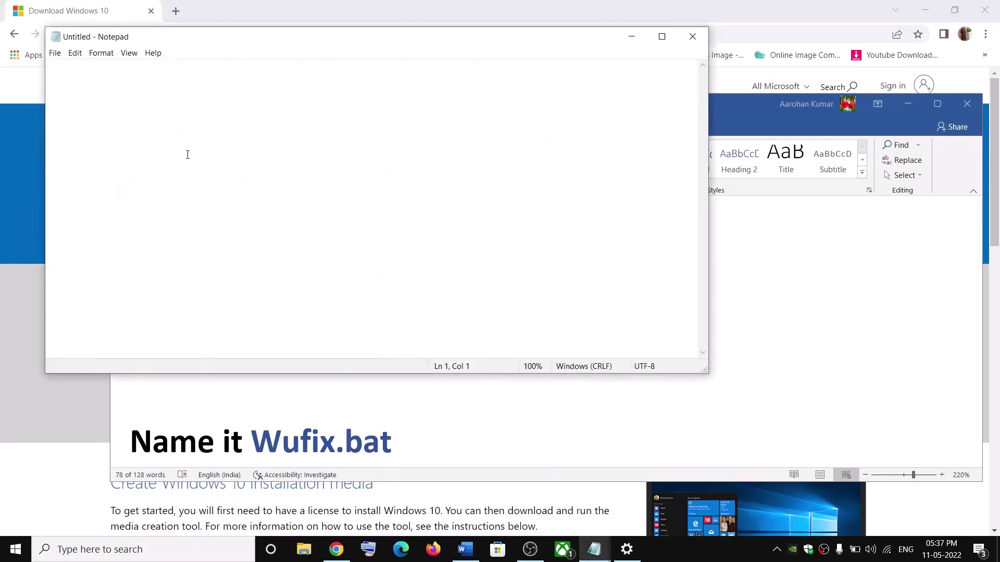
right_click(188, 155)
left_click(58, 203)
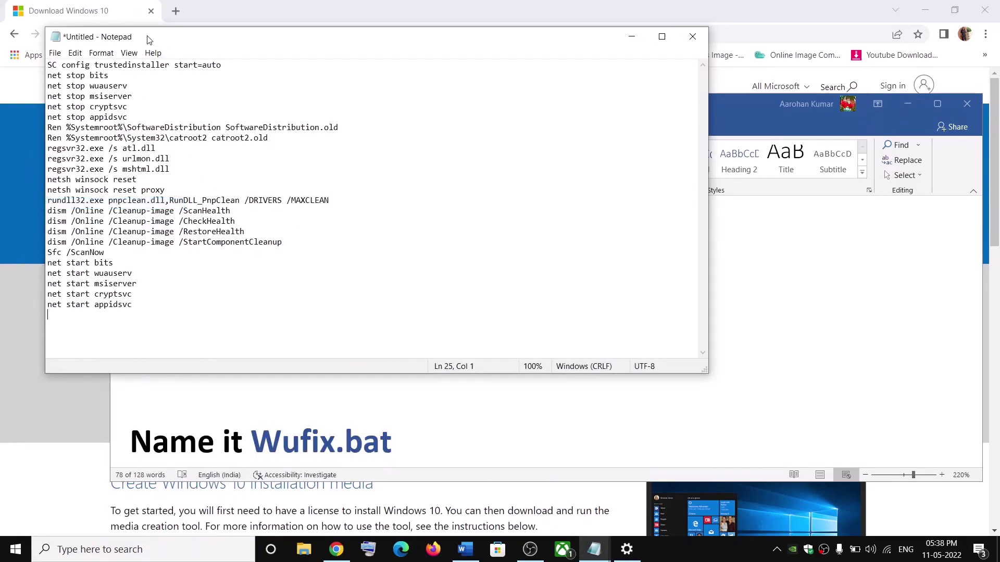
left_click_drag(148, 40, 330, 123)
Start Save As to the Desktop and copy the file name Wufix.bat from the notes.
left_click(239, 139)
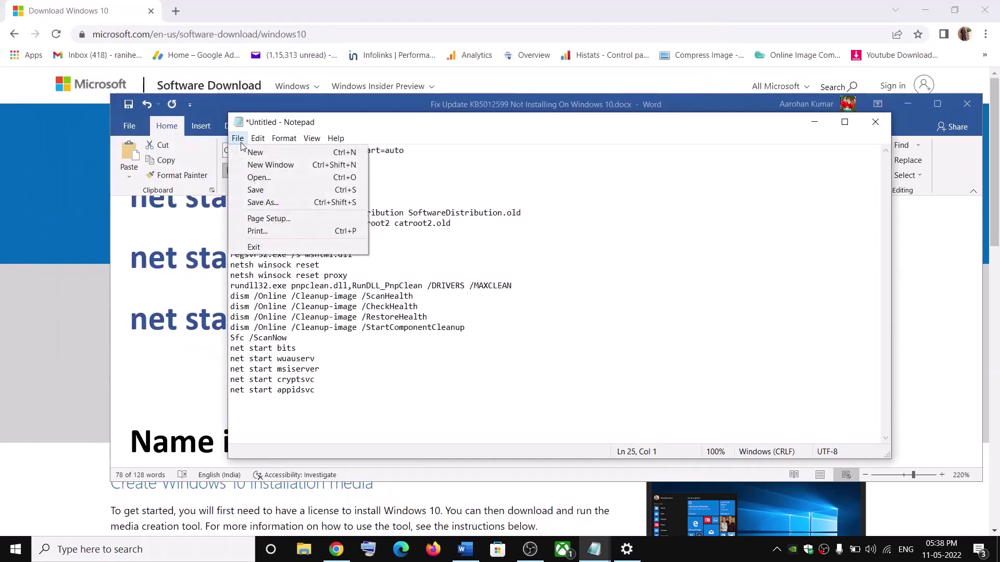
left_click(263, 202)
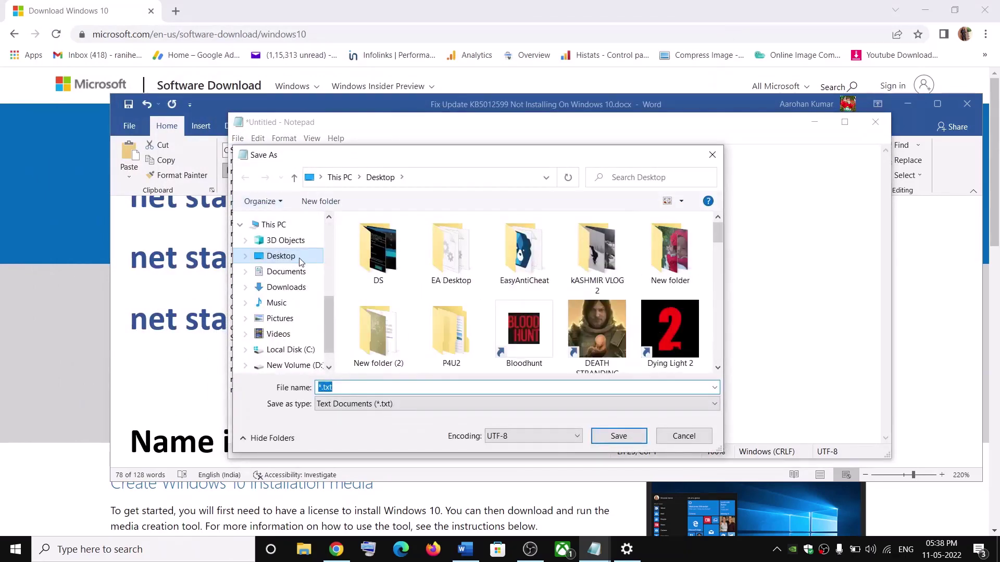
left_click(281, 263)
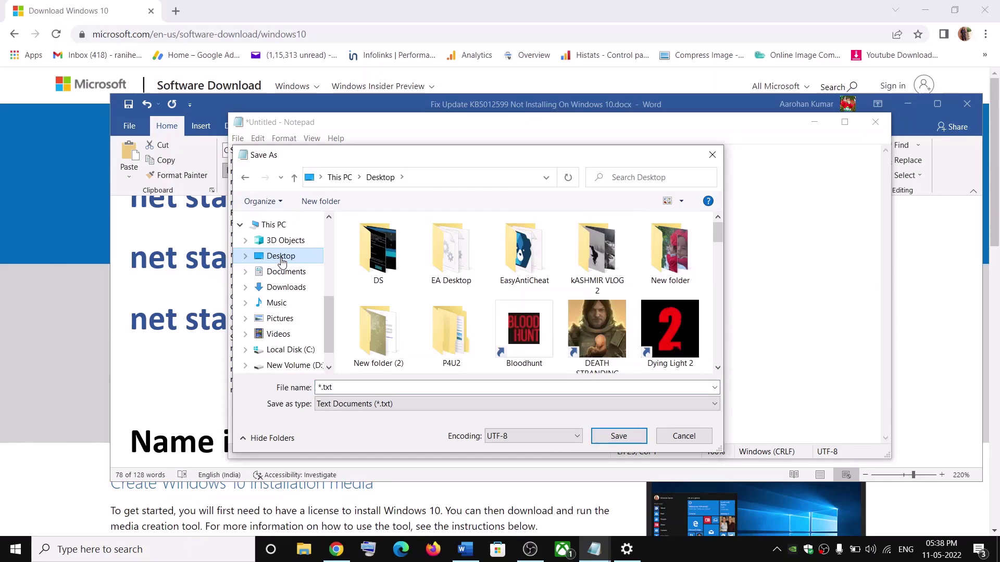
left_click(189, 432)
scroll(250, 406, "down", 3)
scroll(271, 385, "down", 1)
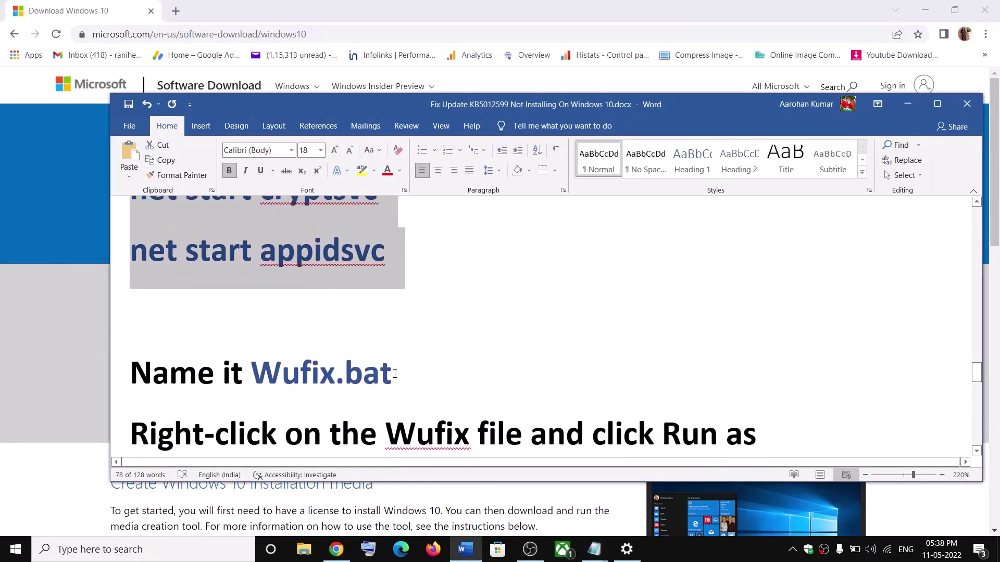
double_click(282, 374)
right_click(296, 377)
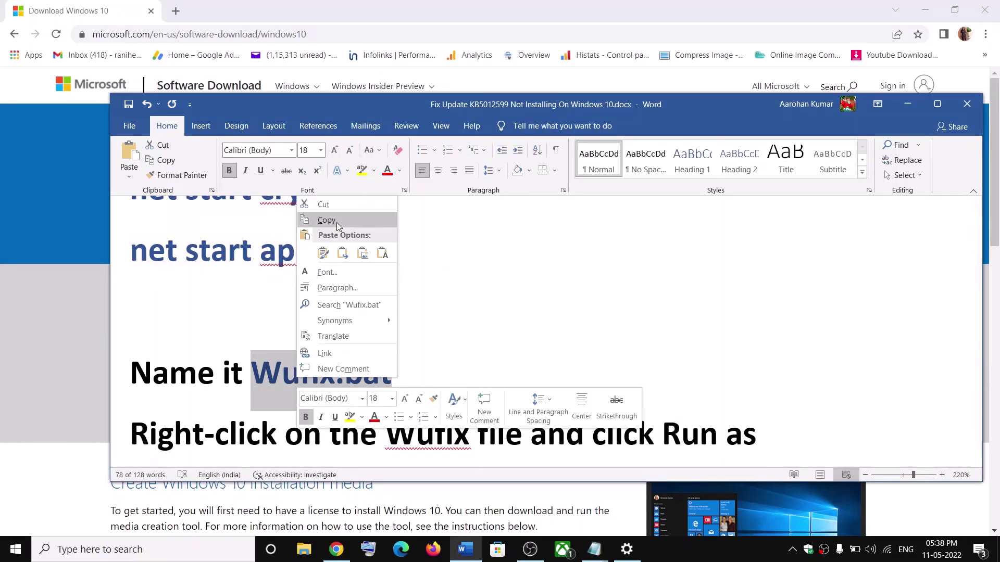
left_click(323, 223)
Save as Wufix.bat with All Files type, replacing the existing file.
key("alt+Tab")
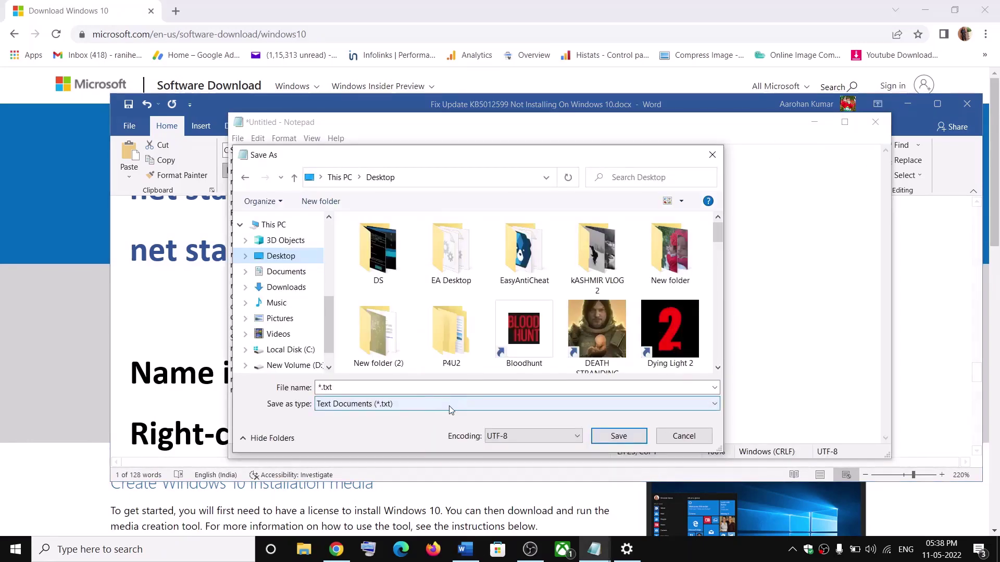
key("ctrl+v")
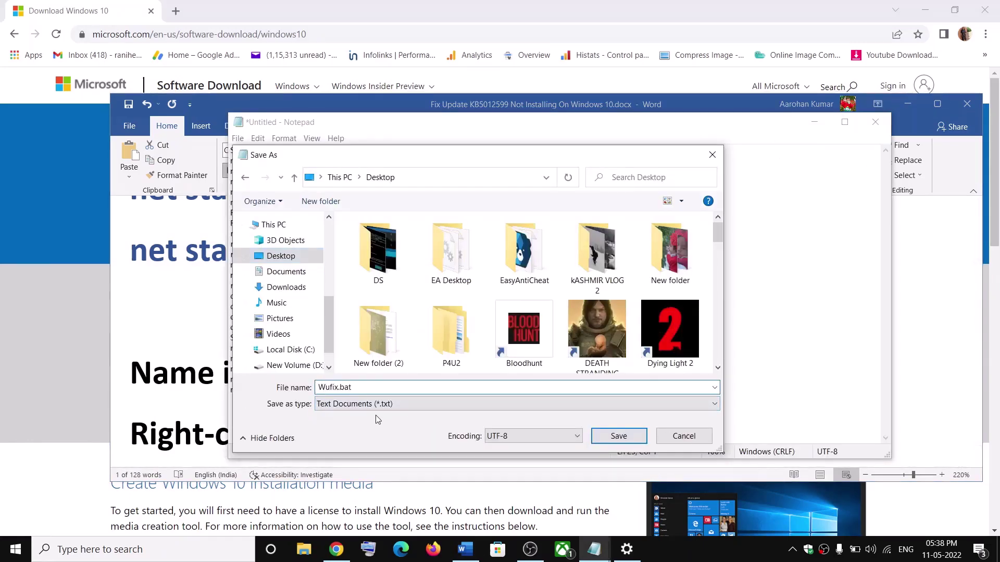
left_click(378, 404)
left_click(353, 424)
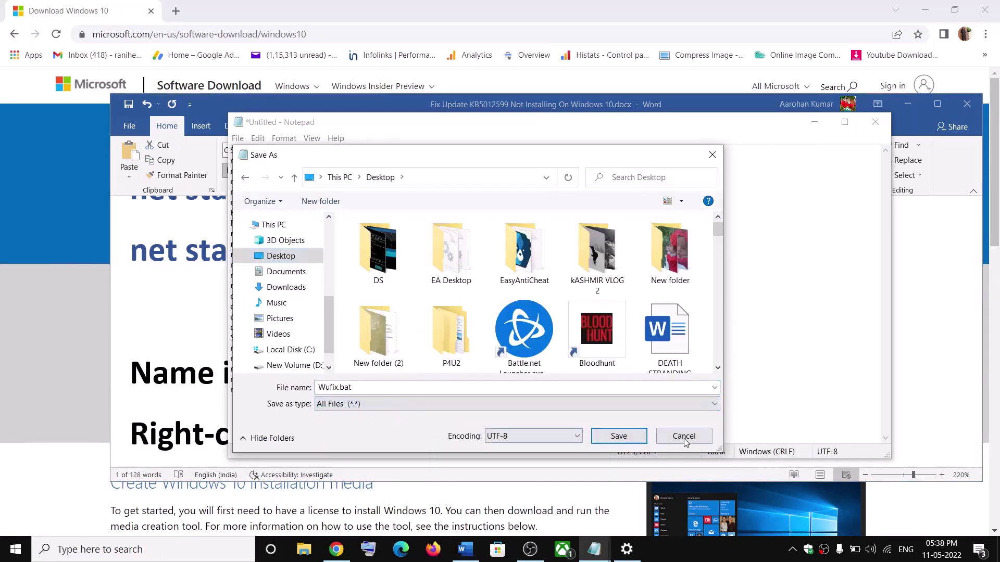
left_click(619, 437)
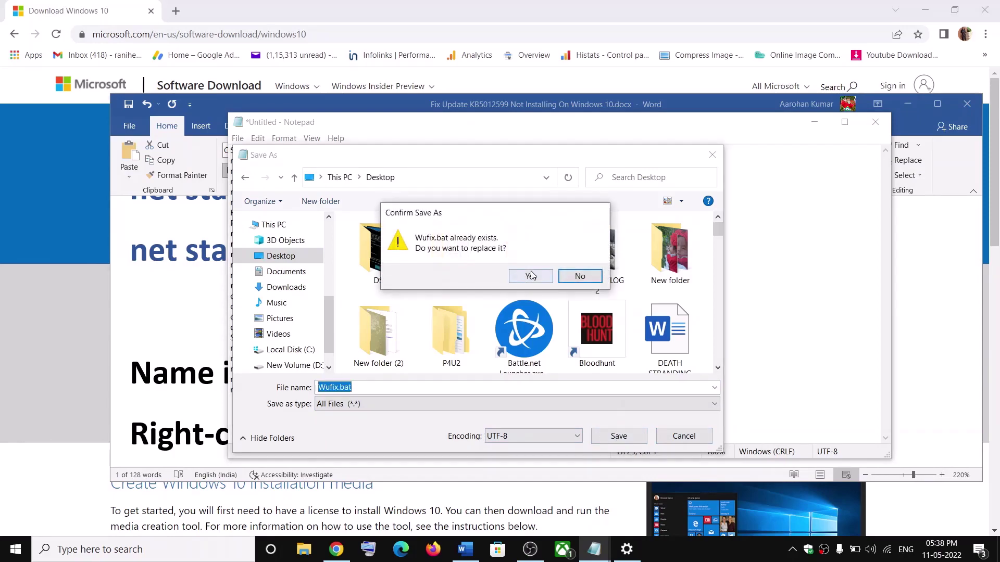
left_click(531, 276)
Show the desktop, move the Wufix.bat icon, and run it as administrator.
key("super+d")
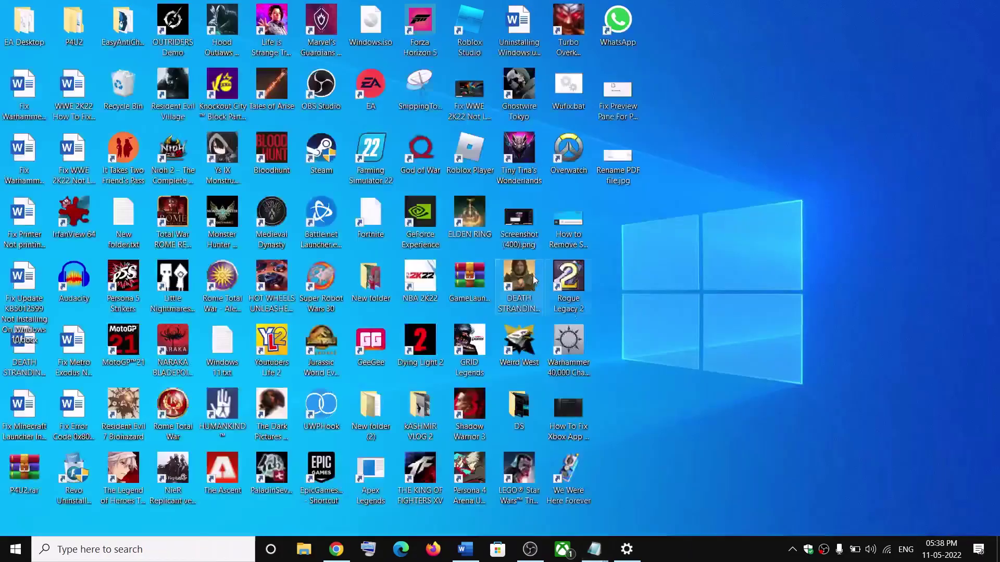
left_click_drag(568, 86, 620, 174)
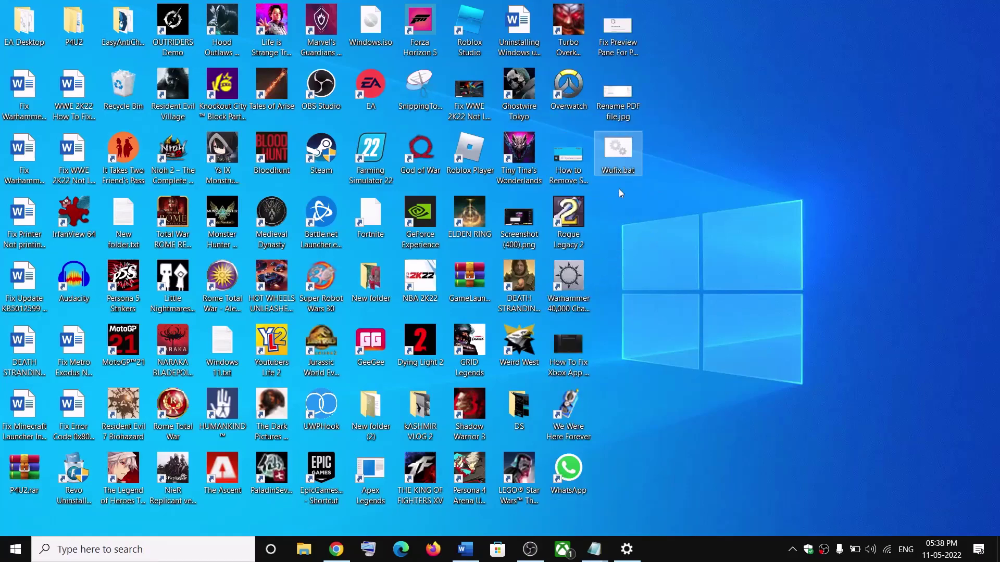
right_click(620, 155)
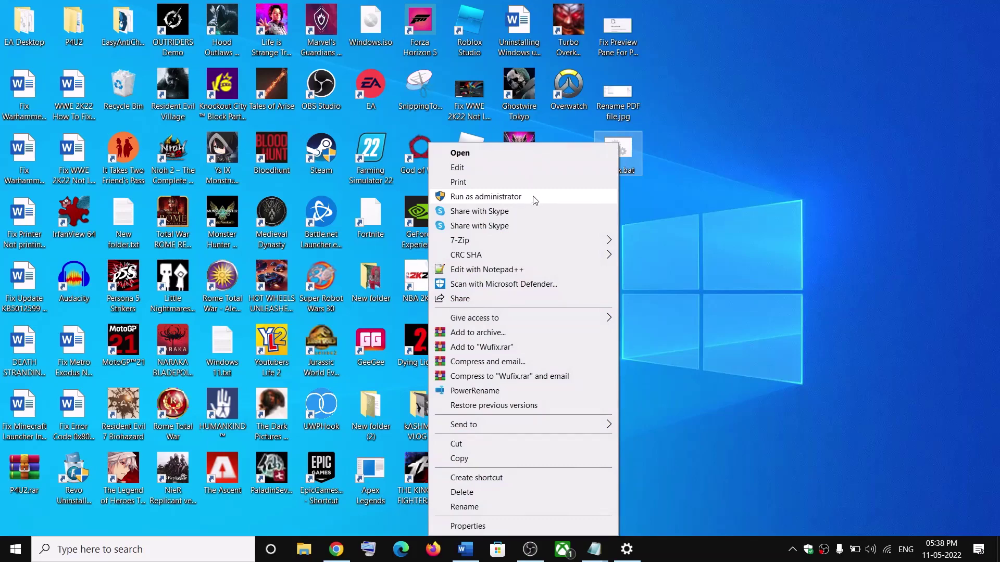
left_click(635, 155)
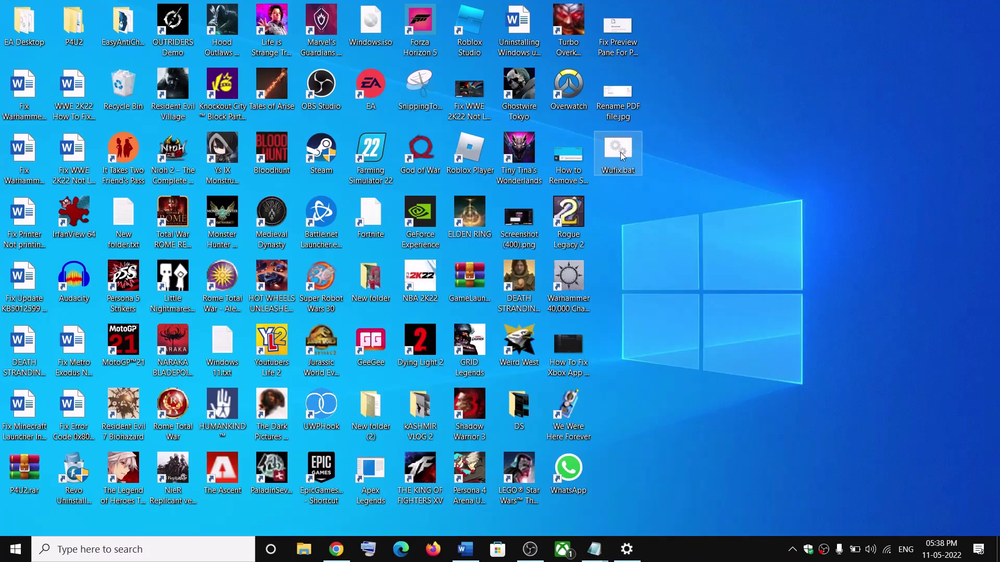
right_click(620, 152)
left_click(517, 202)
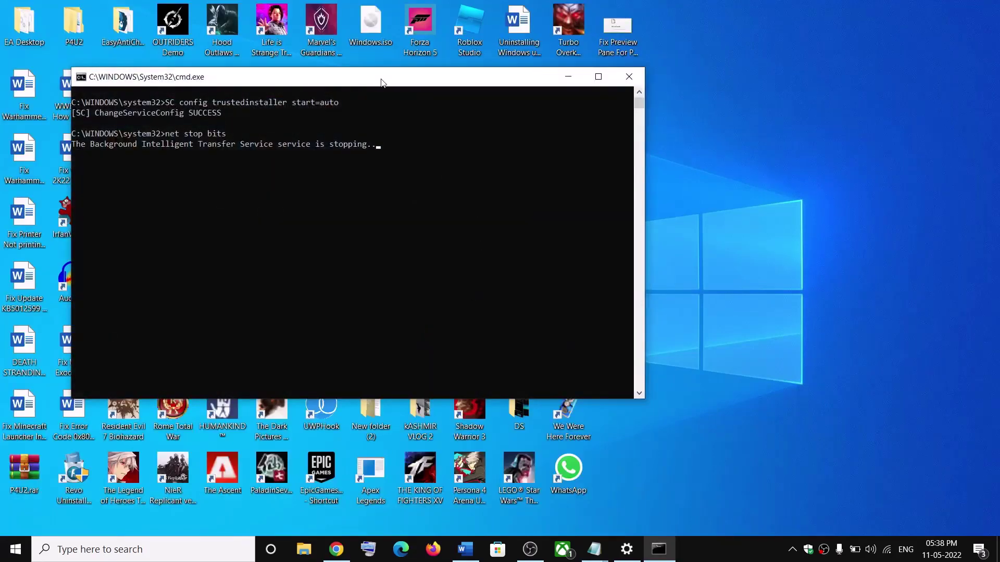
Move the Command Prompt aside while Wufix.bat runs, then show Start's power options.
left_click_drag(380, 83, 534, 129)
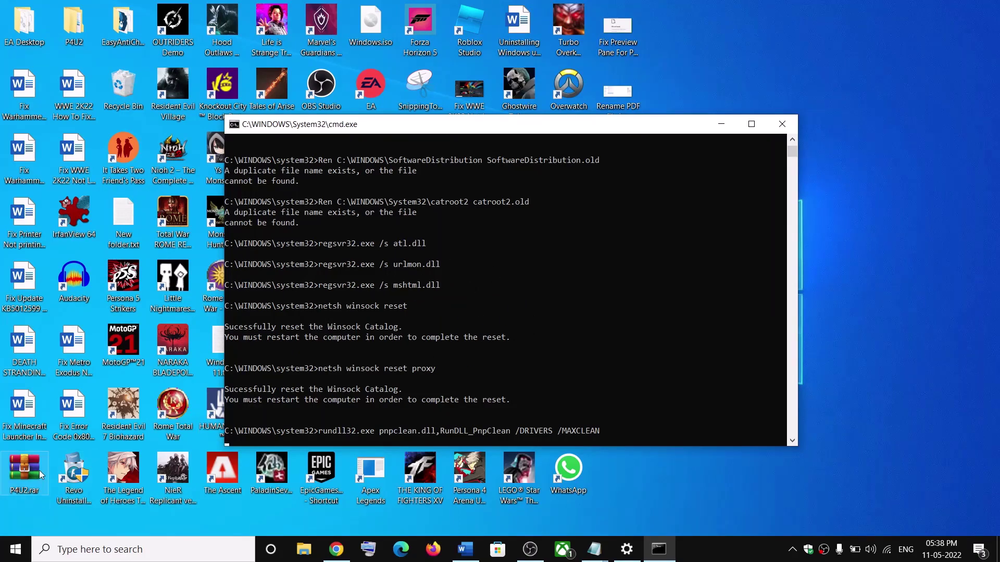
left_click(16, 549)
left_click(15, 527)
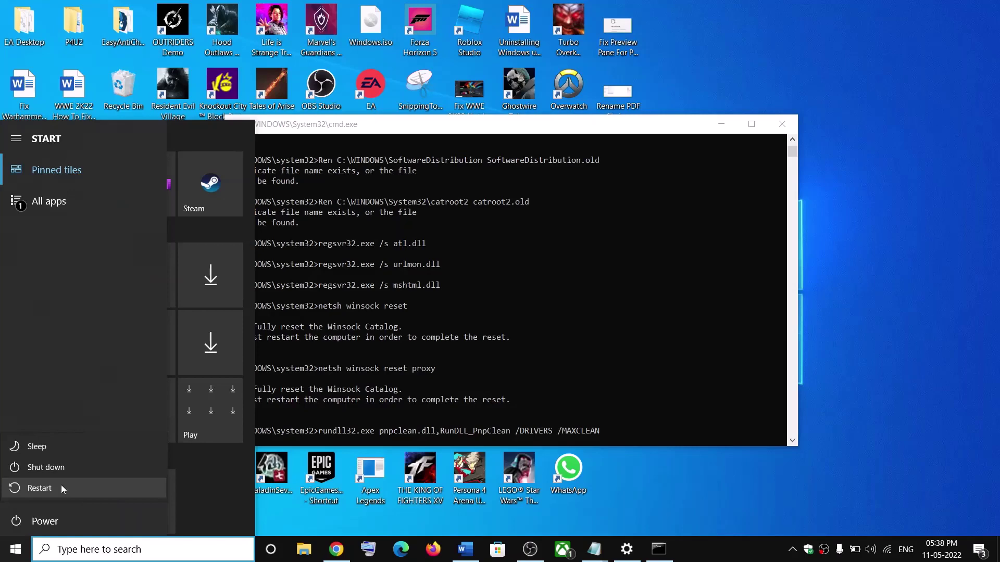
Copy the download link under Step 4, Use Media Creation Tool, in the Word notes.
left_click(478, 553)
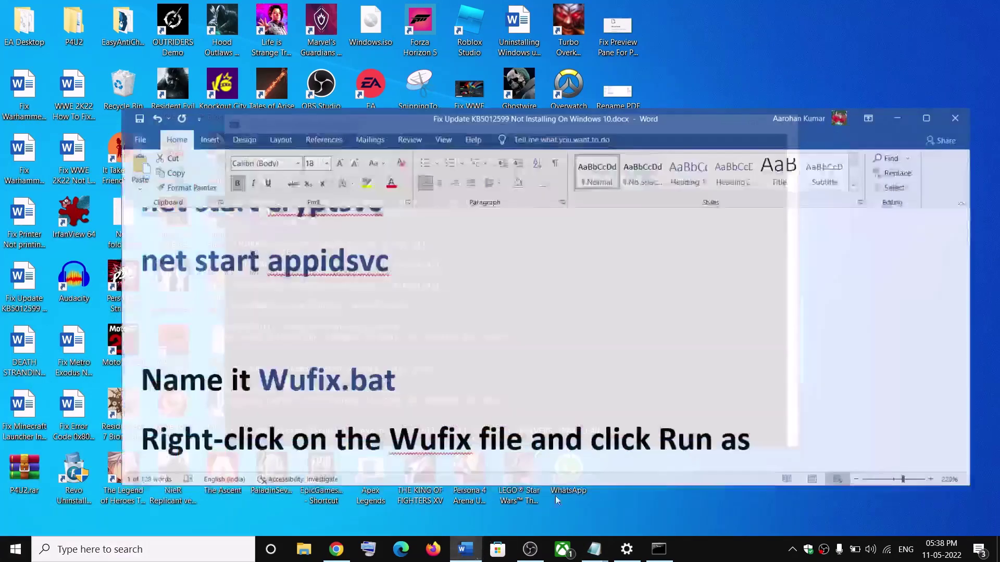
scroll(282, 396, "down", 2)
scroll(284, 394, "down", 1)
scroll(284, 394, "down", 1)
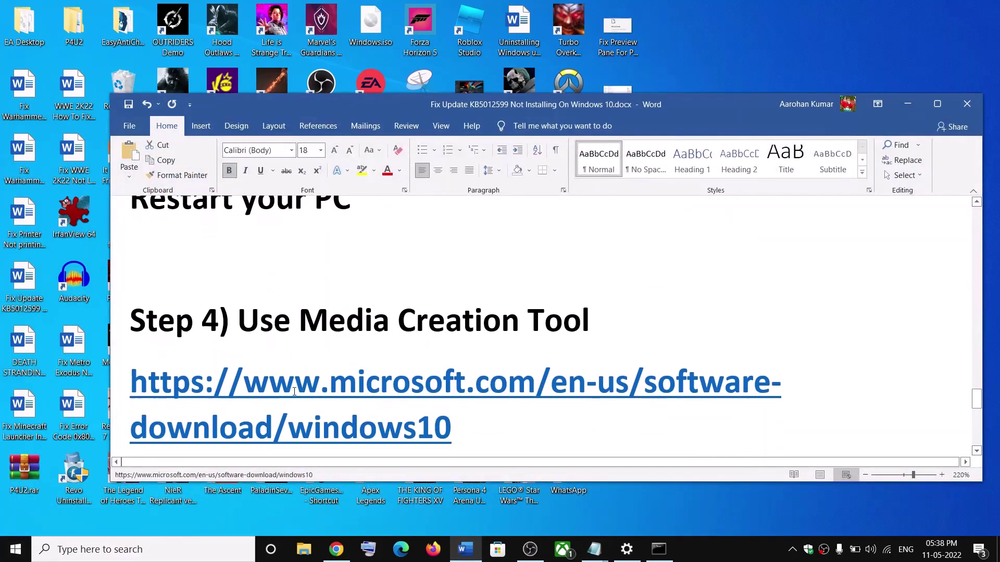
scroll(307, 398, "down", 1)
scroll(319, 401, "up", 1)
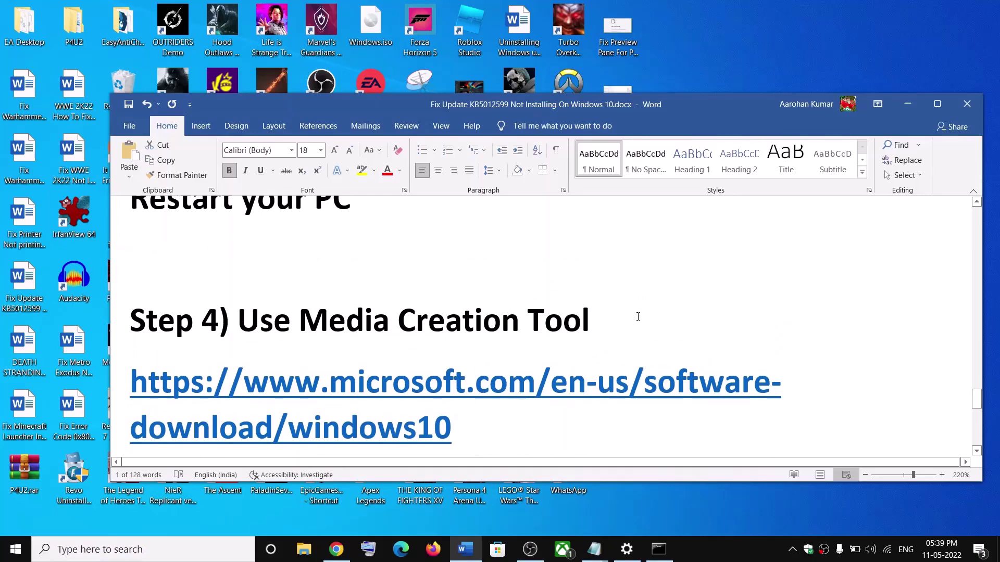
left_click_drag(596, 320, 239, 321)
left_click_drag(473, 426, 130, 383)
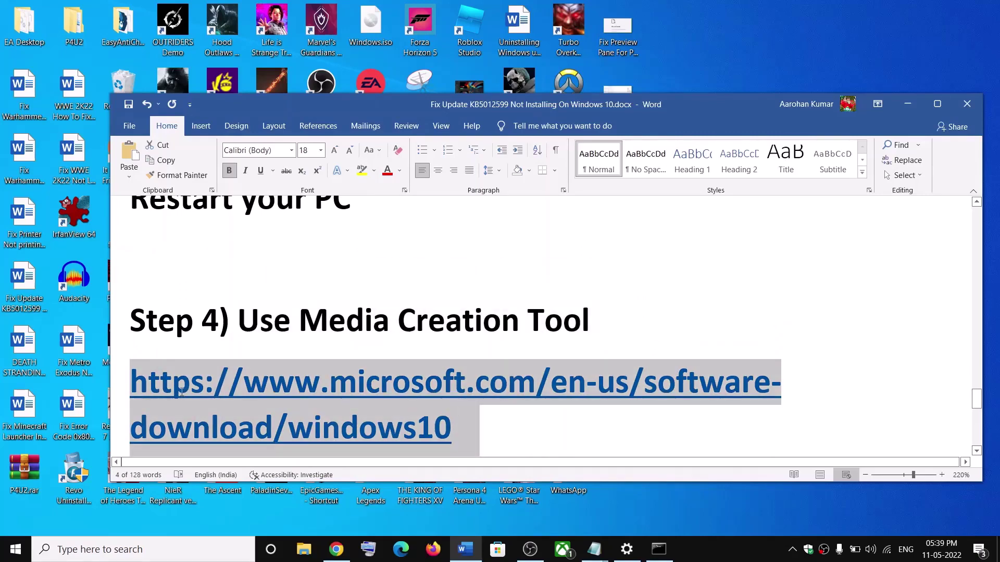
right_click(206, 399)
left_click(241, 189)
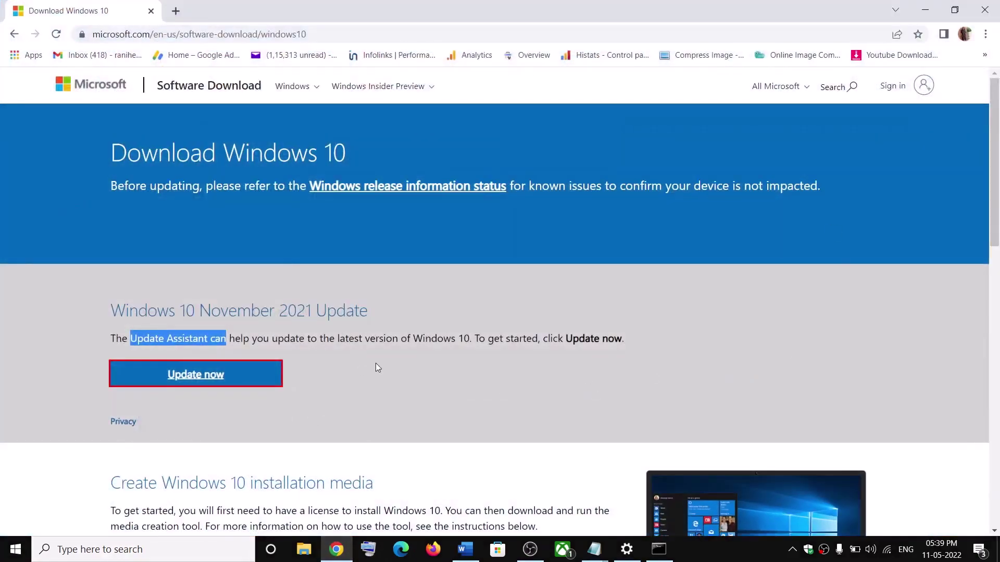
Scroll the Microsoft download page to the Create Windows 10 installation media section.
scroll(376, 364, "down", 3)
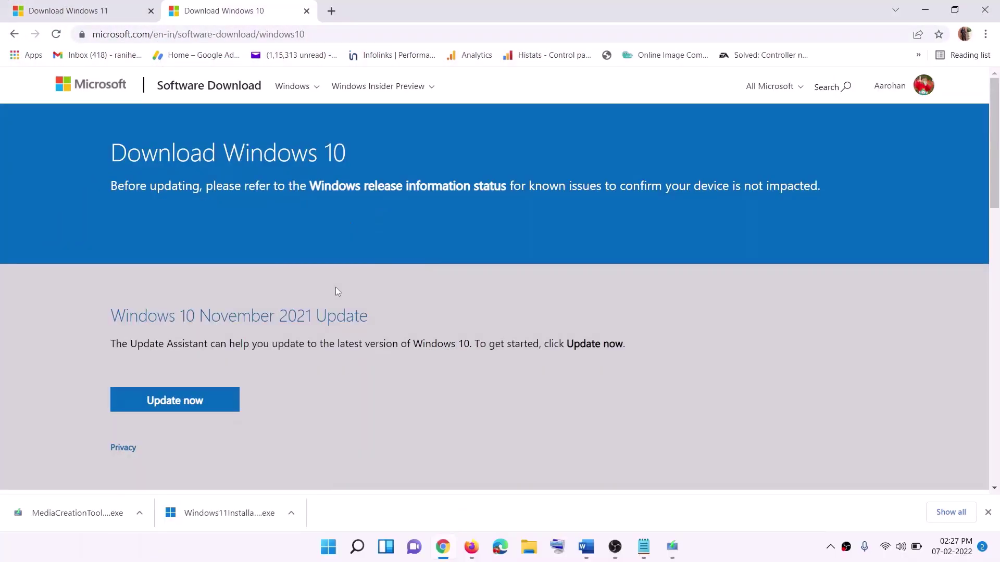
scroll(335, 290, "down", 4)
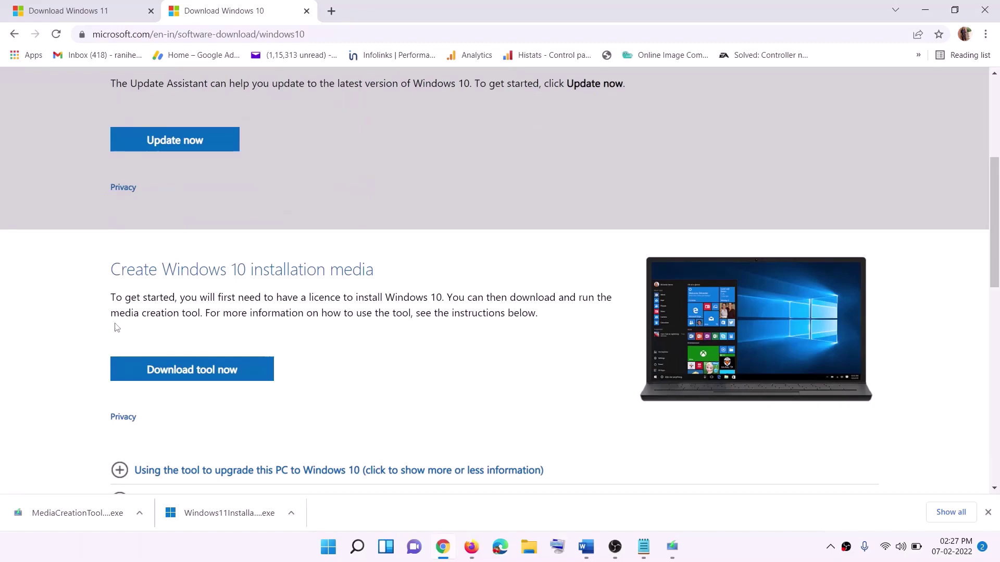
left_click_drag(119, 313, 223, 312)
scroll(334, 290, "down", 2)
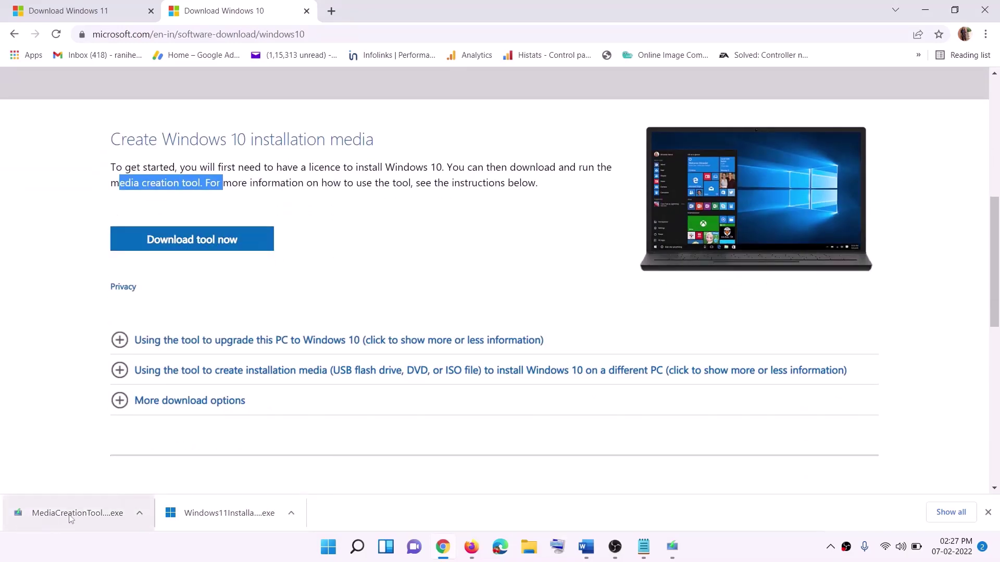
Launch Media Creation Tool, accept the license, and choose Upgrade this PC now.
left_click(682, 557)
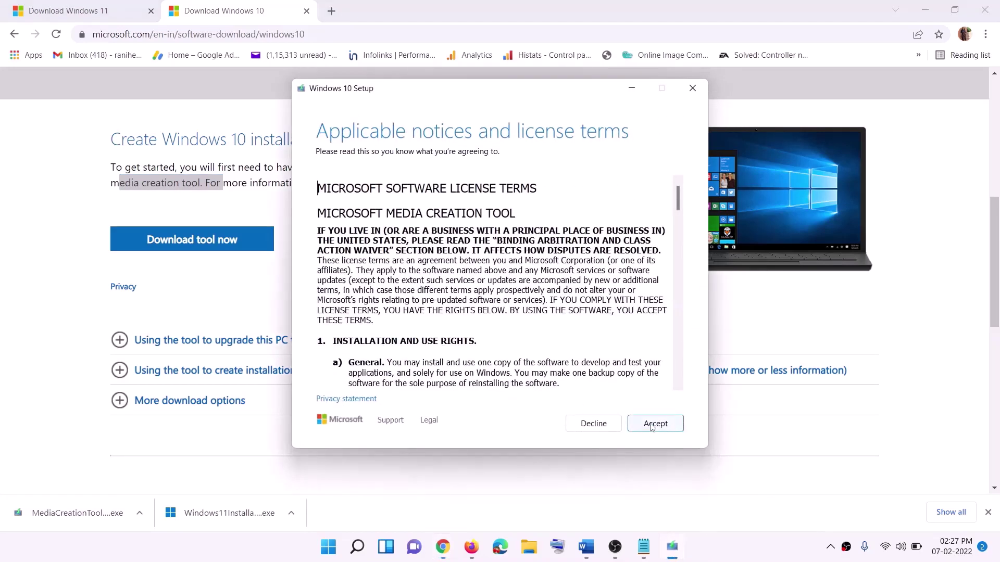
left_click(651, 425)
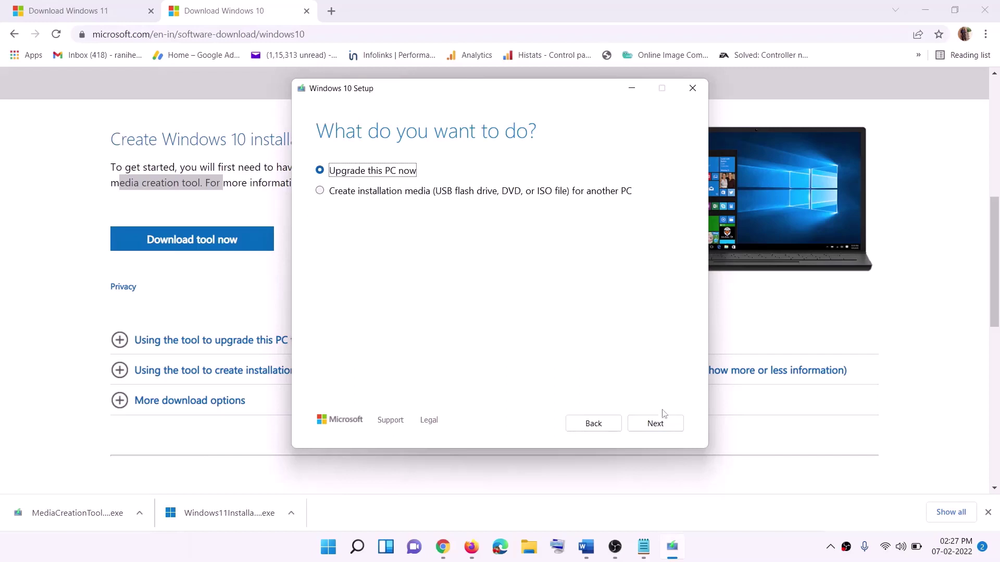
left_click(655, 424)
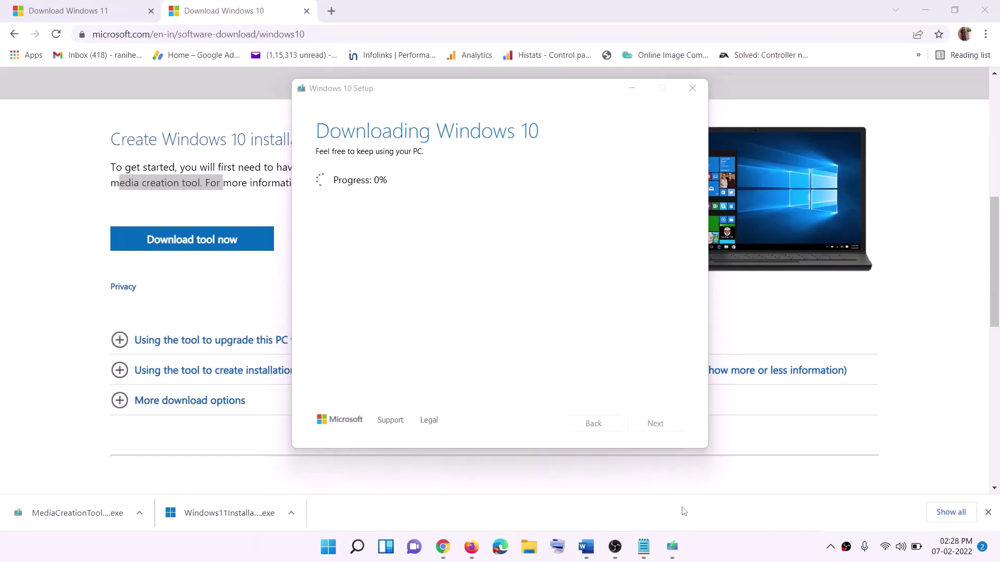
Bring the Word fix guide forward, maximize it, and scroll through the notes.
left_click(593, 554)
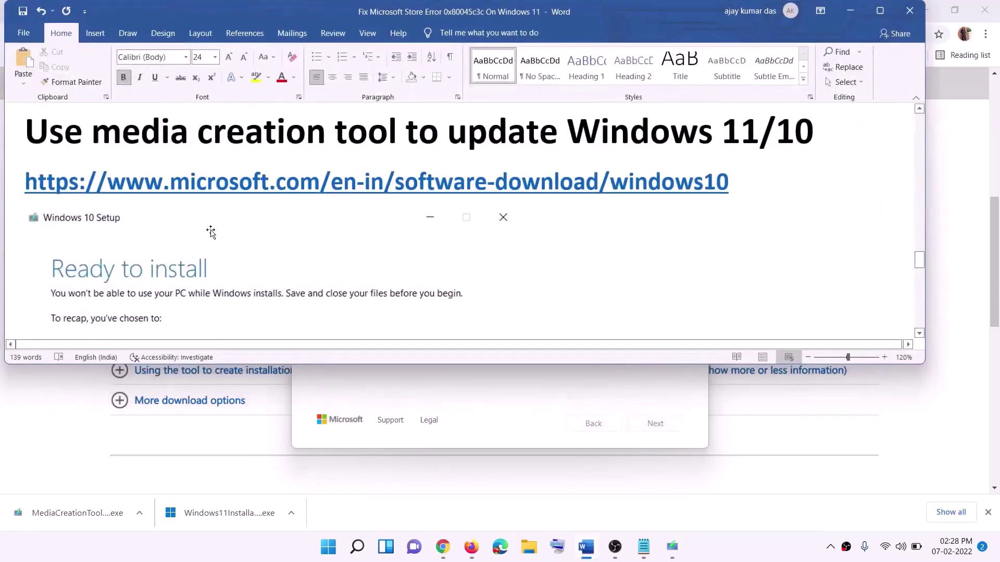
scroll(108, 253, "down", 1)
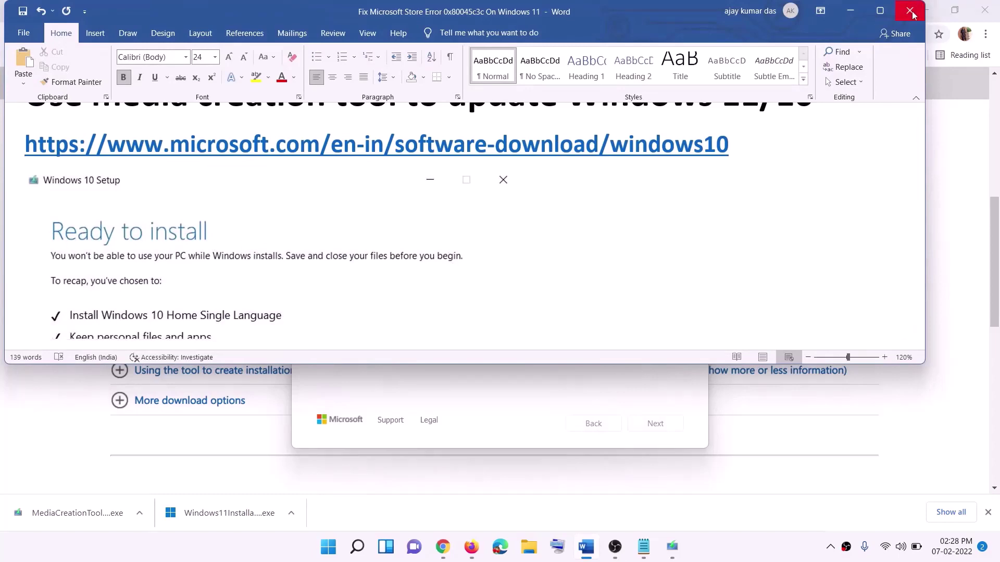
left_click(880, 10)
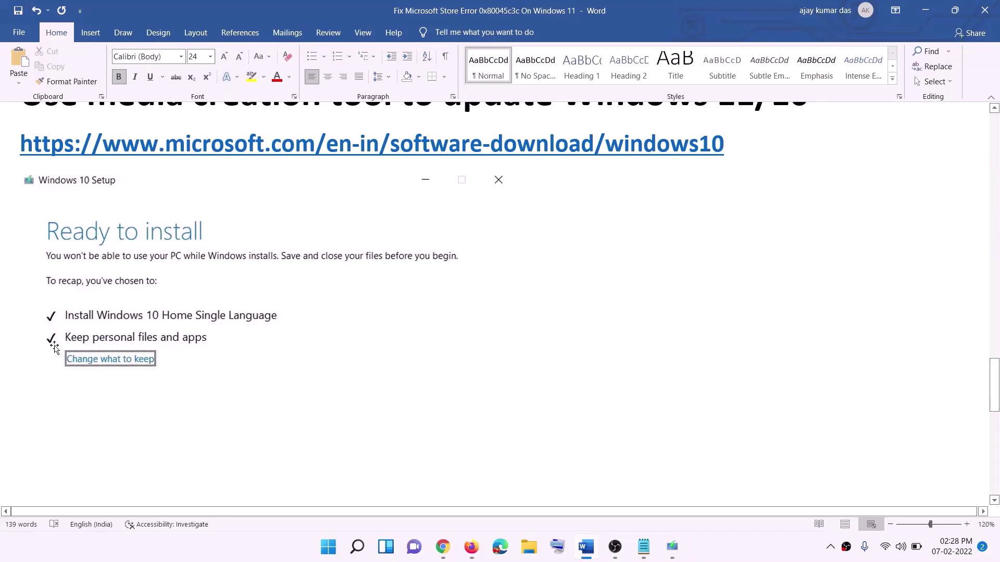
scroll(449, 357, "down", 3)
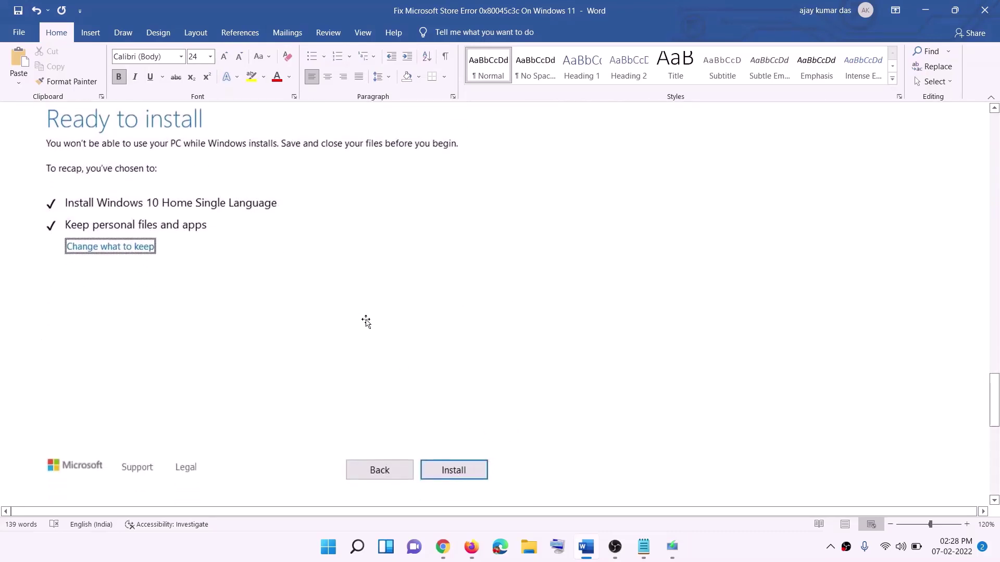
scroll(409, 323, "up", 1)
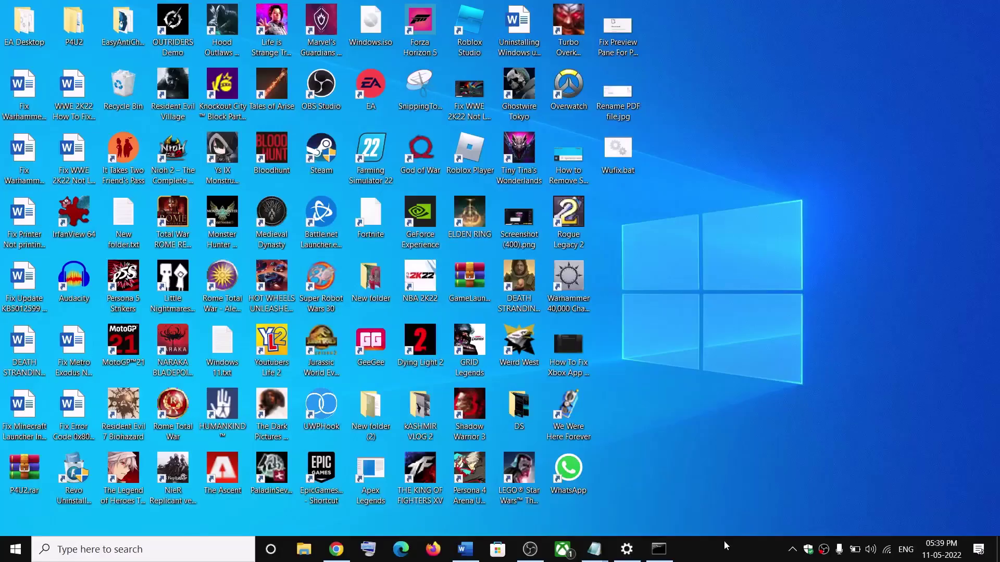
Open Additional troubleshooters, then show the Word guide from its Fix Update title and Step 1.
left_click(627, 549)
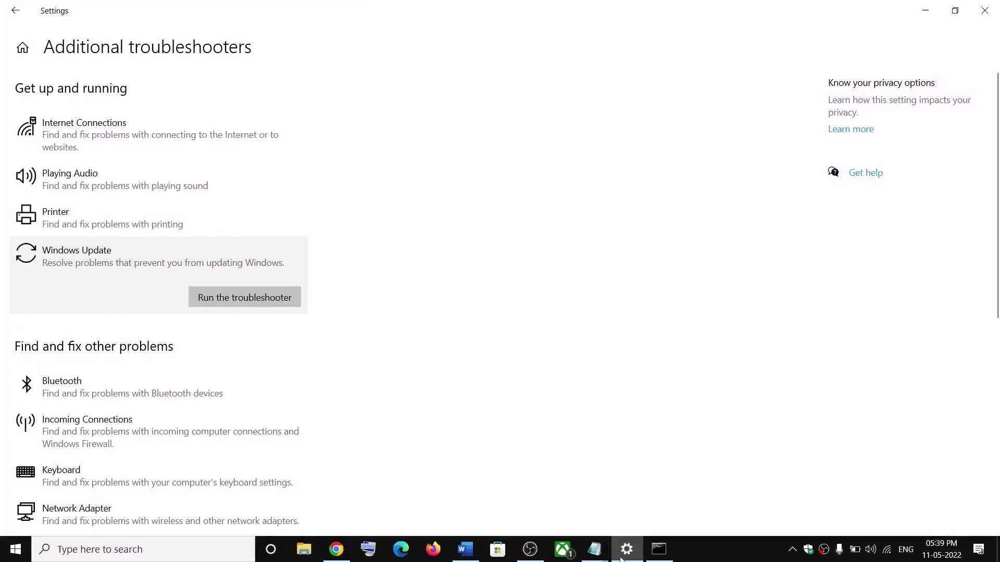
left_click(464, 549)
scroll(977, 249, "up", 2)
scroll(977, 249, "up", 2)
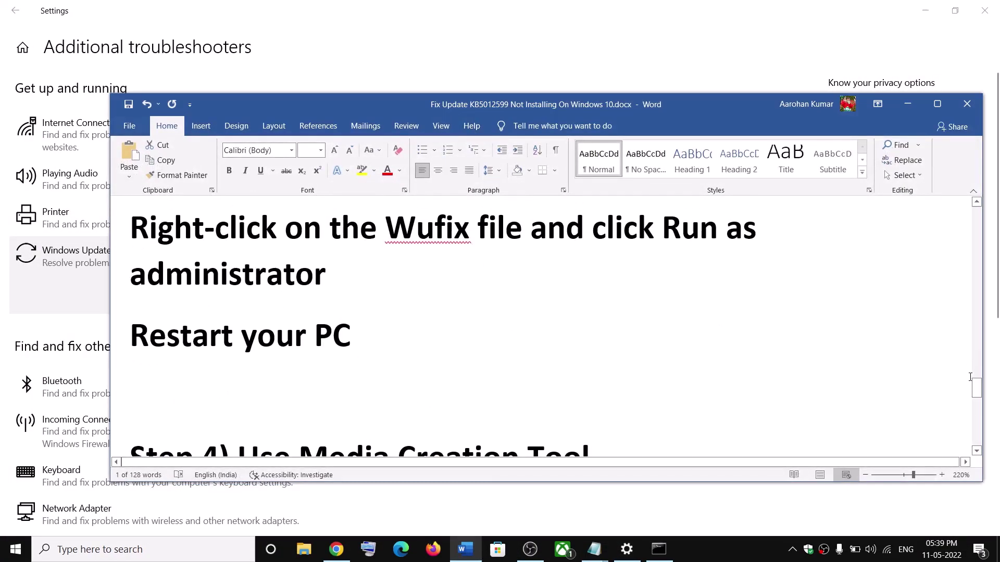
scroll(977, 249, "up", 3)
key("ctrl+Home")
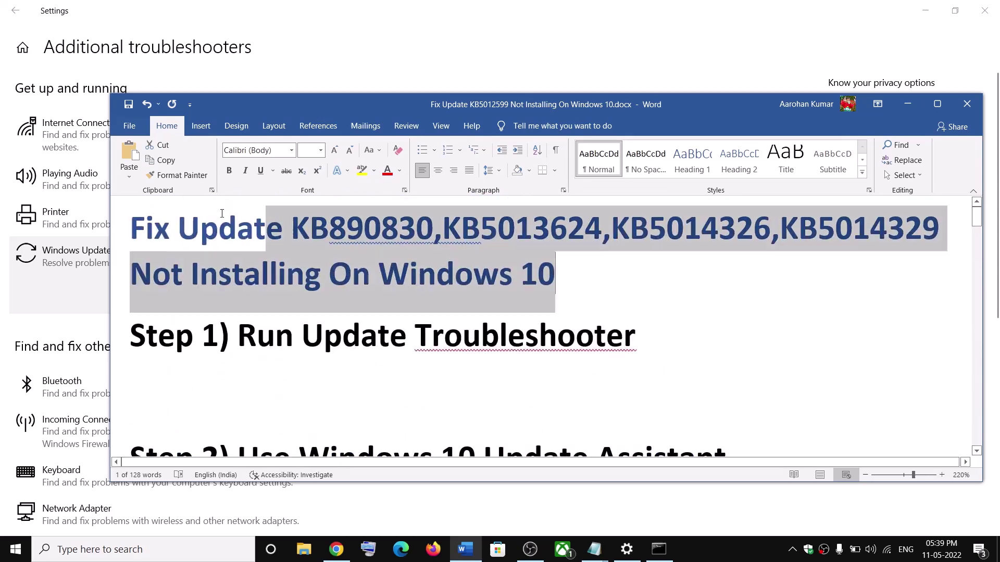
triple_click(674, 267)
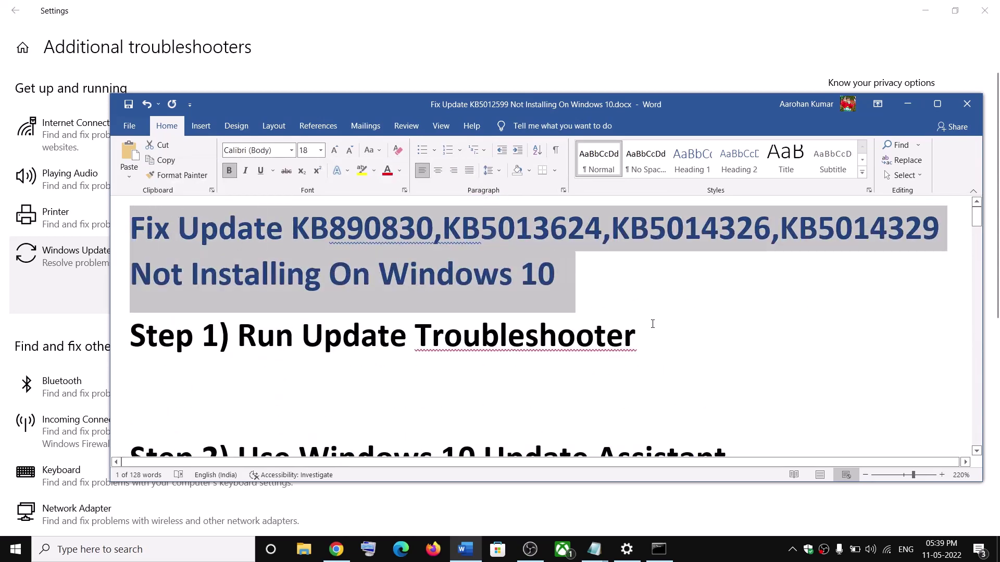
left_click(708, 547)
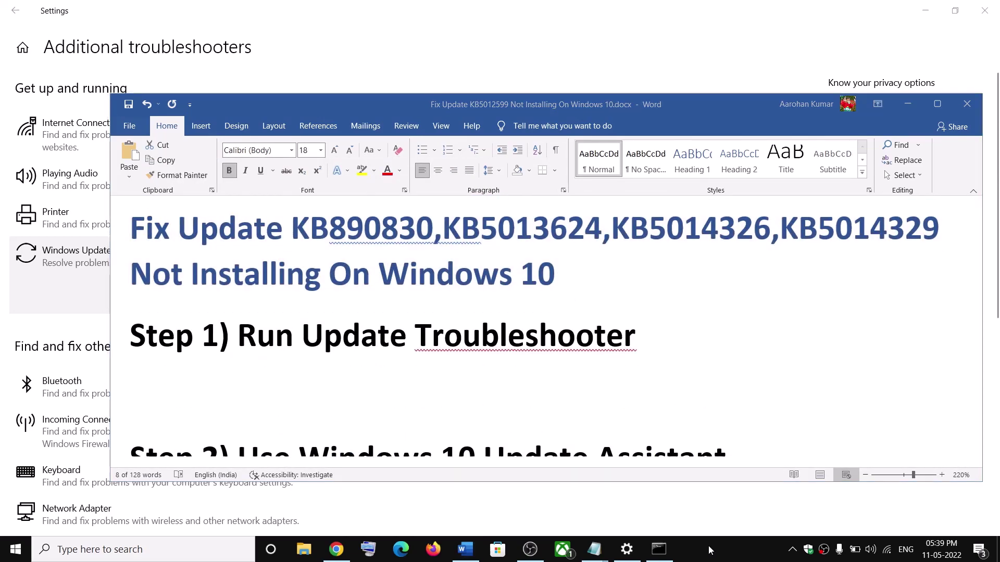